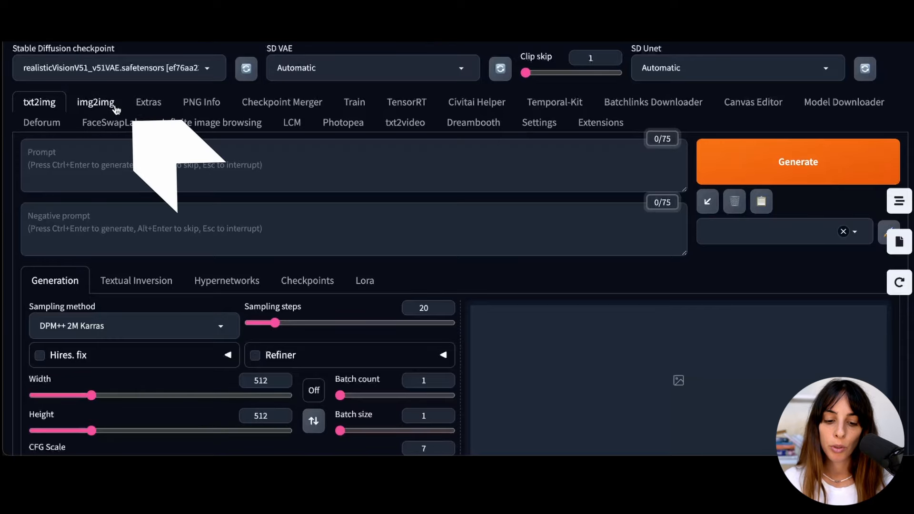
Switch to image-to-image generation and load the landscape photo with the river, bridge and purple flowers as source.
click(114, 107)
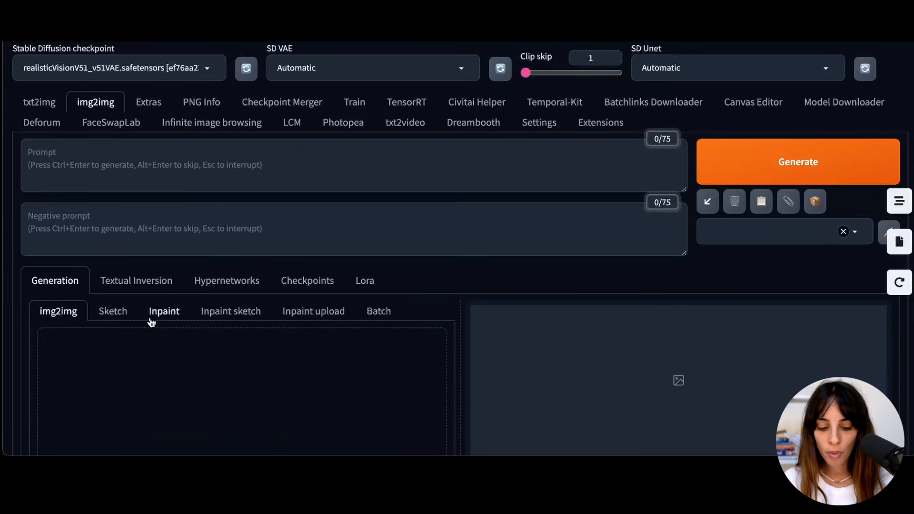
scroll(149, 321, down, 3)
click(218, 378)
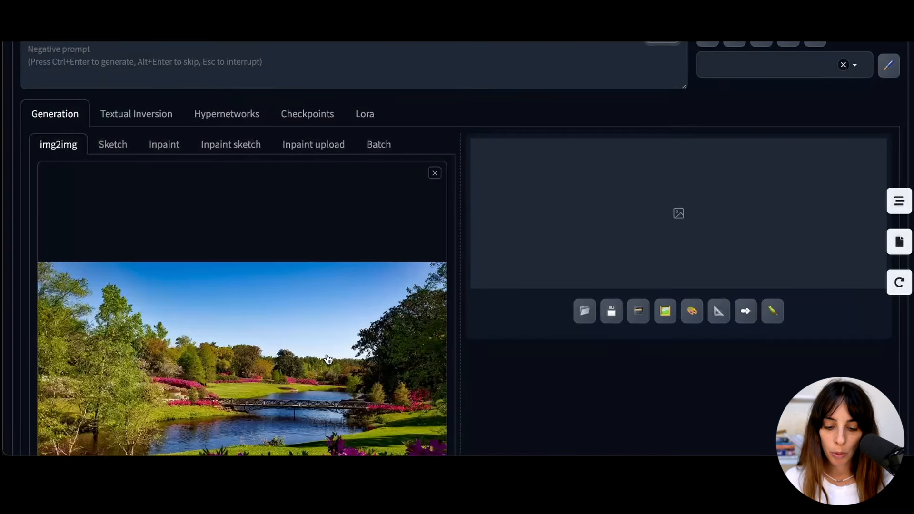
scroll(328, 360, down, 2)
scroll(329, 360, up, 5)
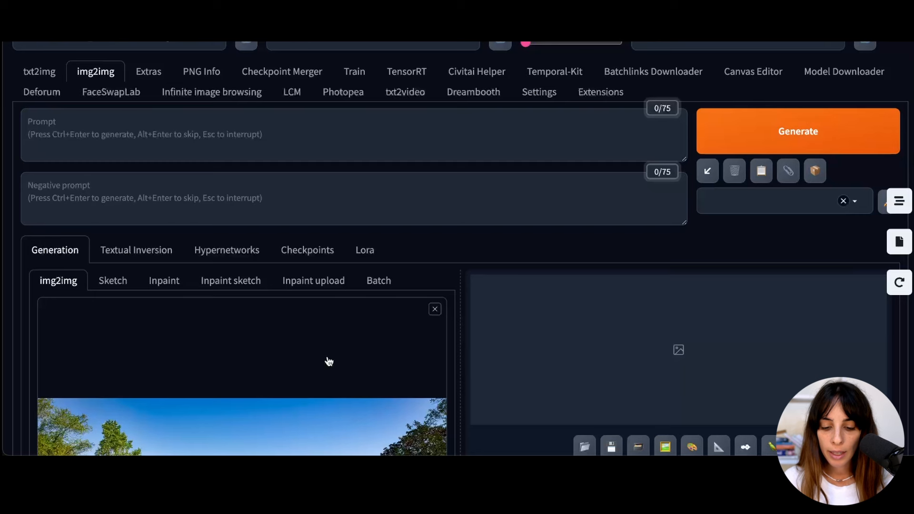
scroll(327, 361, up, 1)
On Civitai's Realistic Vision V6.0 B1 page, copy the complete generation data of the autumn landscape sample image.
click(223, 156)
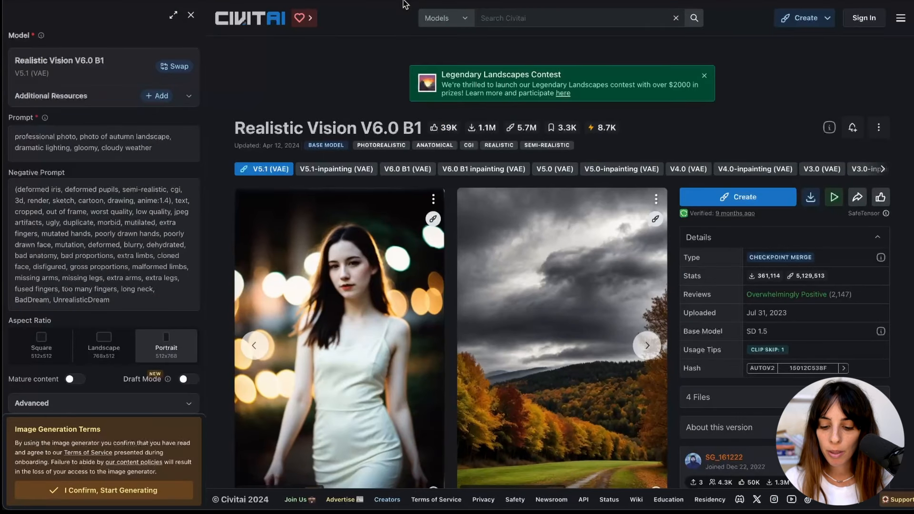
click(656, 446)
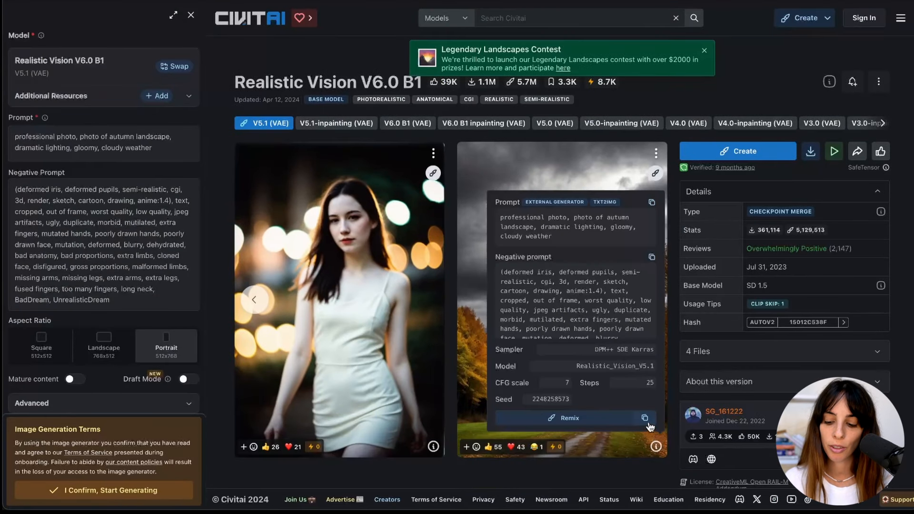
click(647, 424)
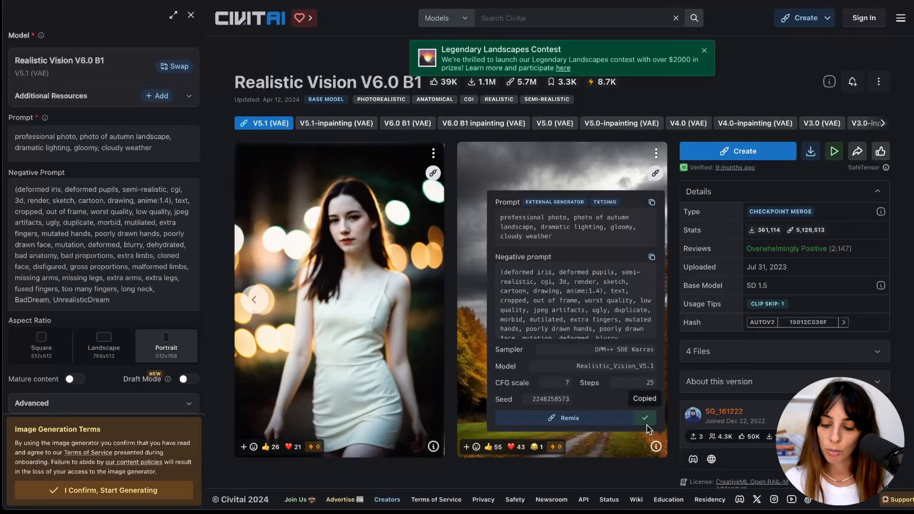
click(658, 447)
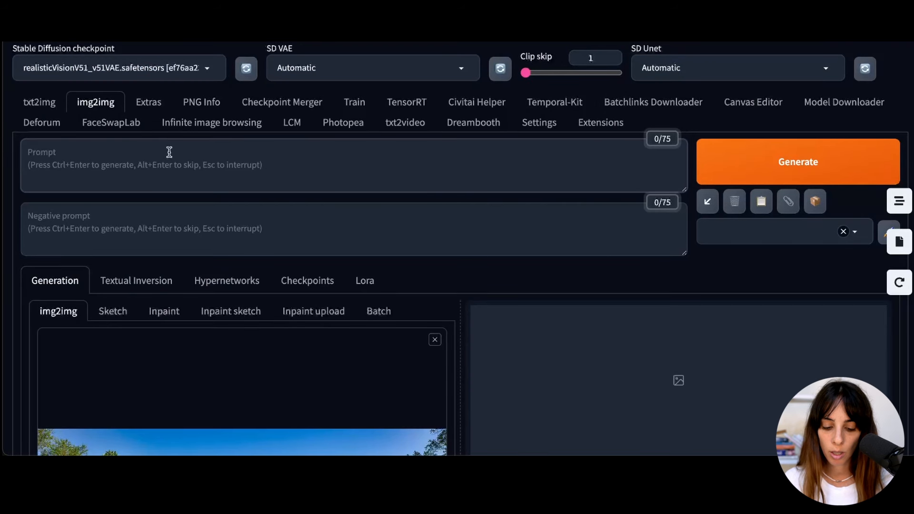
Back in the Stable Diffusion web UI, paste the copied generation data into the prompt and distribute it to the matching settings.
click(169, 152)
key(ctrl+v)
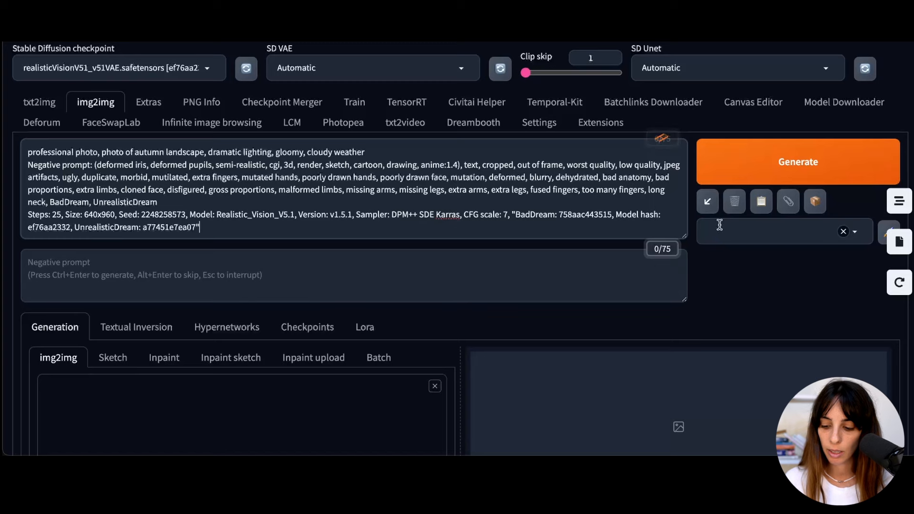
click(708, 208)
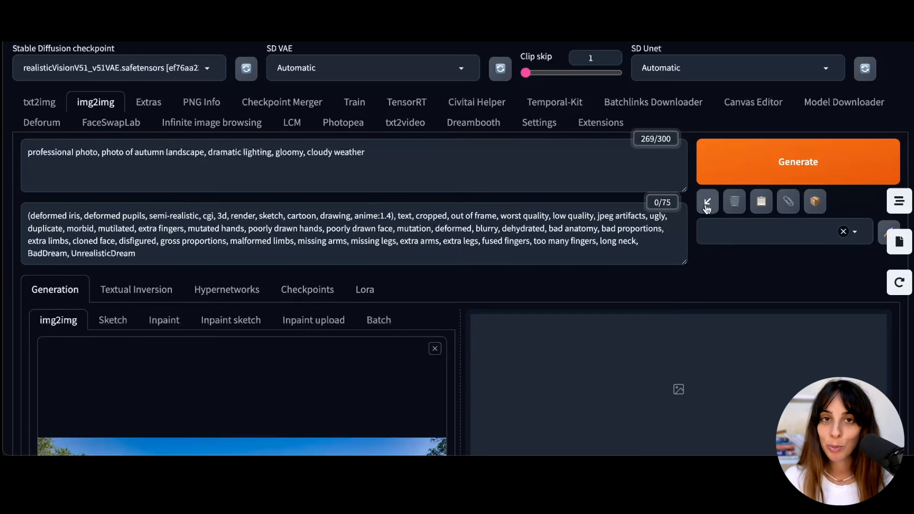
Clear the positive prompt and generate a new one from the source photo with CLIP interrogation.
click(493, 153)
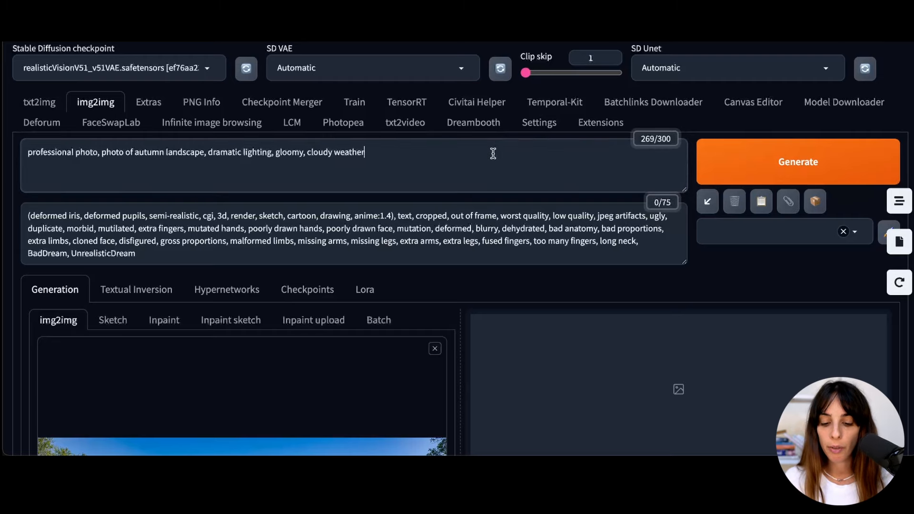
drag(493, 154, 23, 155)
key(BackSpace)
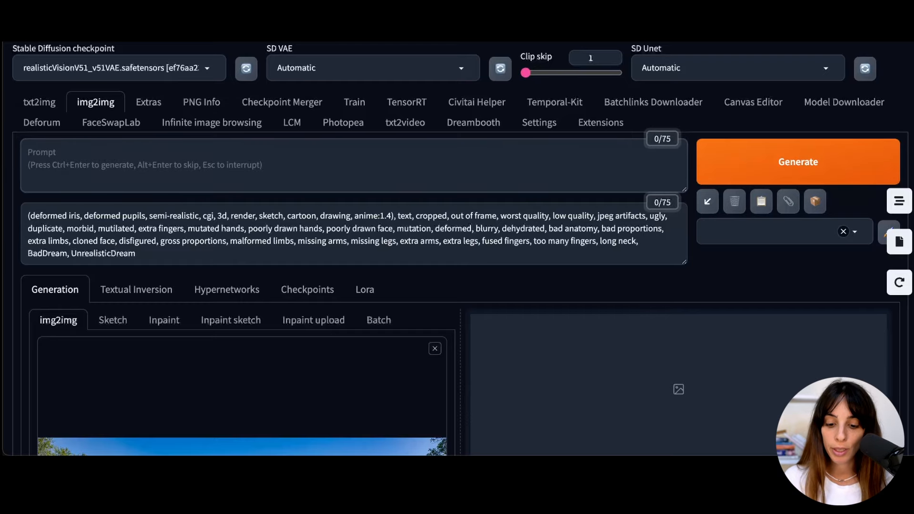
scroll(24, 155, down, 4)
scroll(24, 155, up, 4)
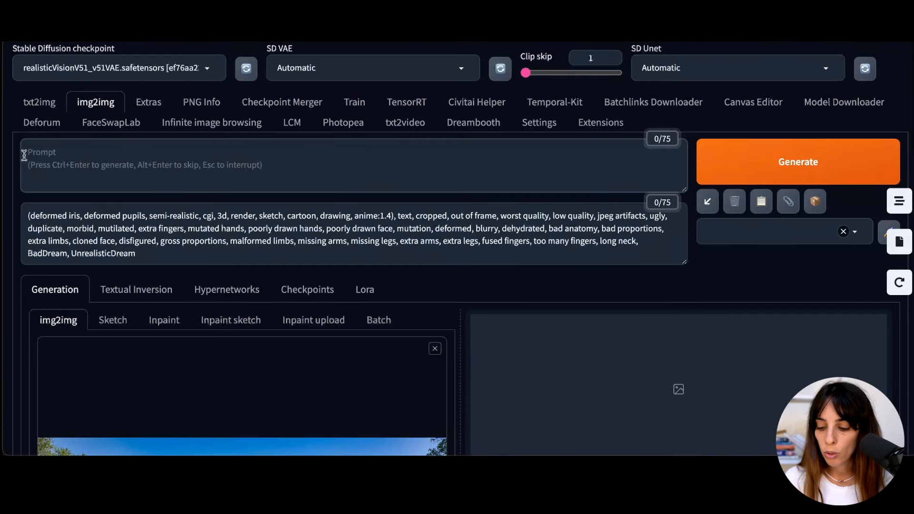
click(715, 170)
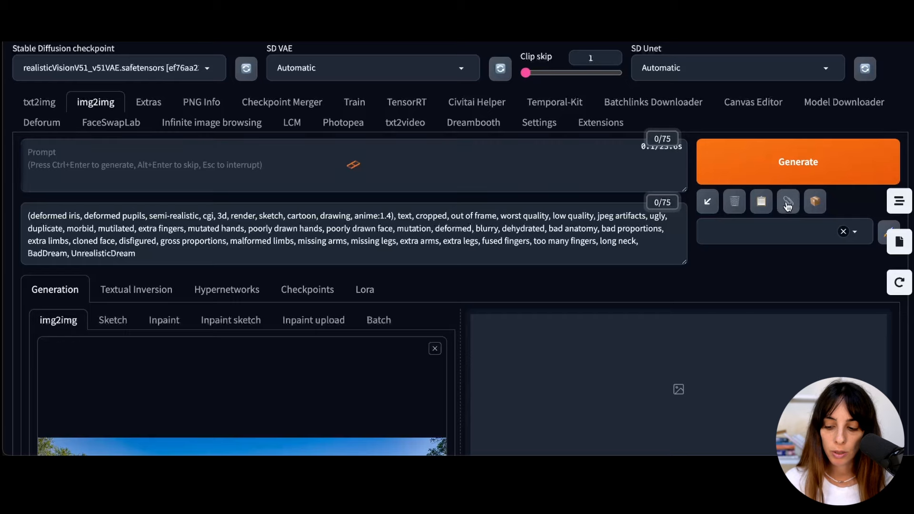
click(787, 202)
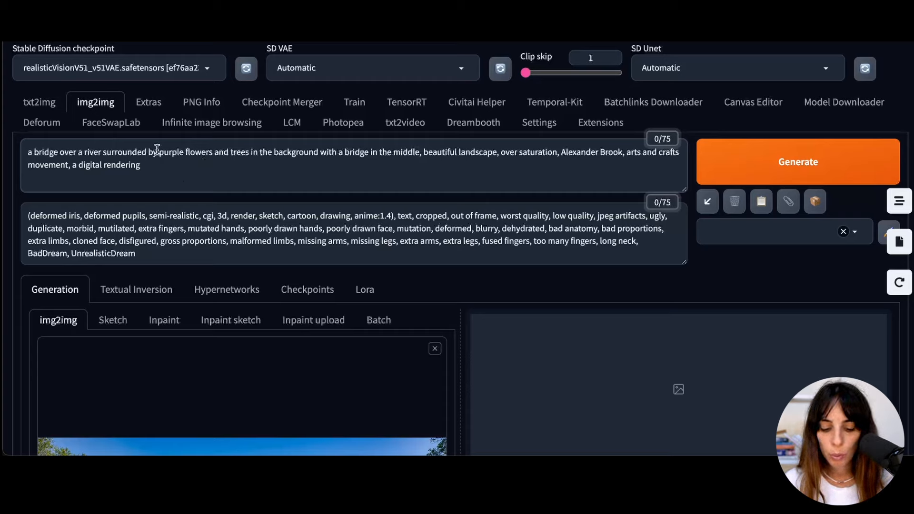
Edit the positive prompt by removing "purple flowers and" and appending ", autumn, foliage" at the end.
drag(159, 151, 224, 153)
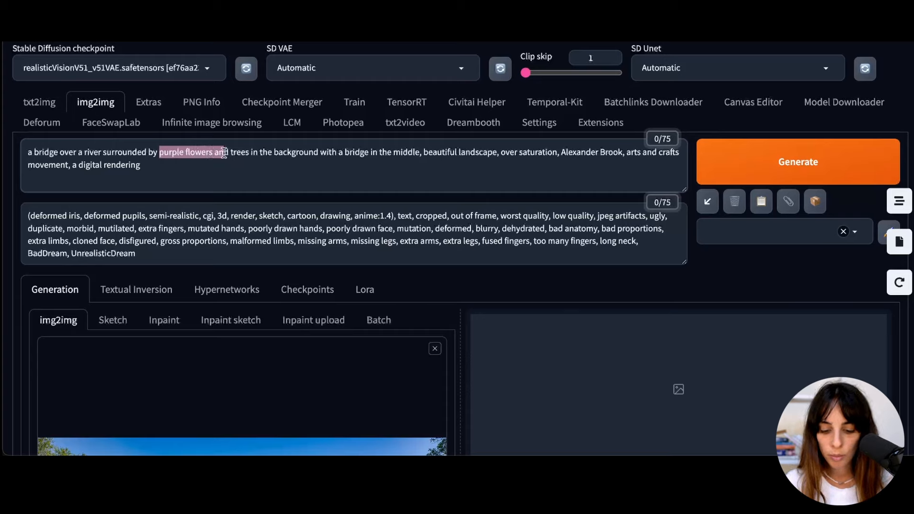
key(BackSpace)
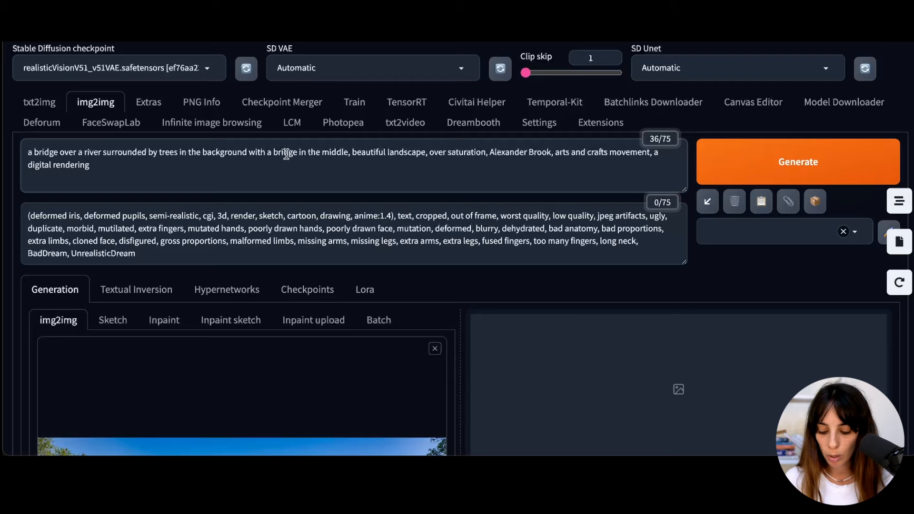
text(, autu)
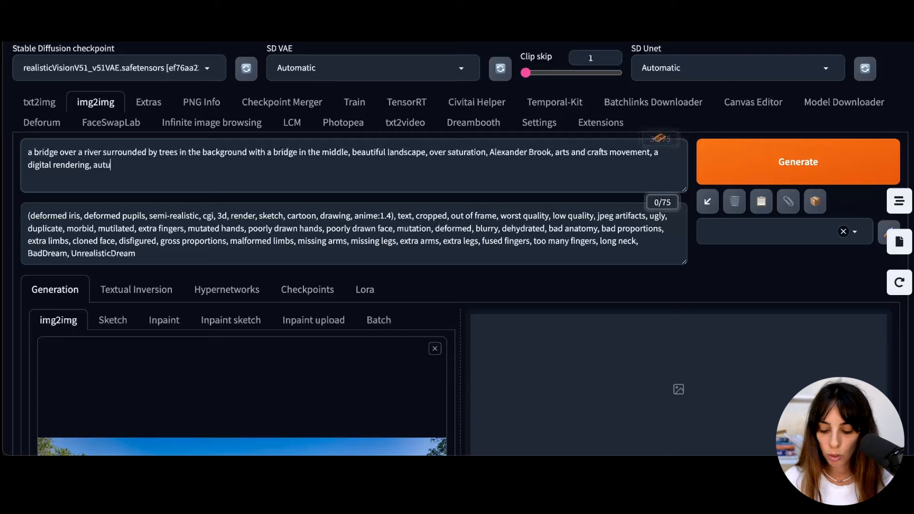
text(mn, foliage)
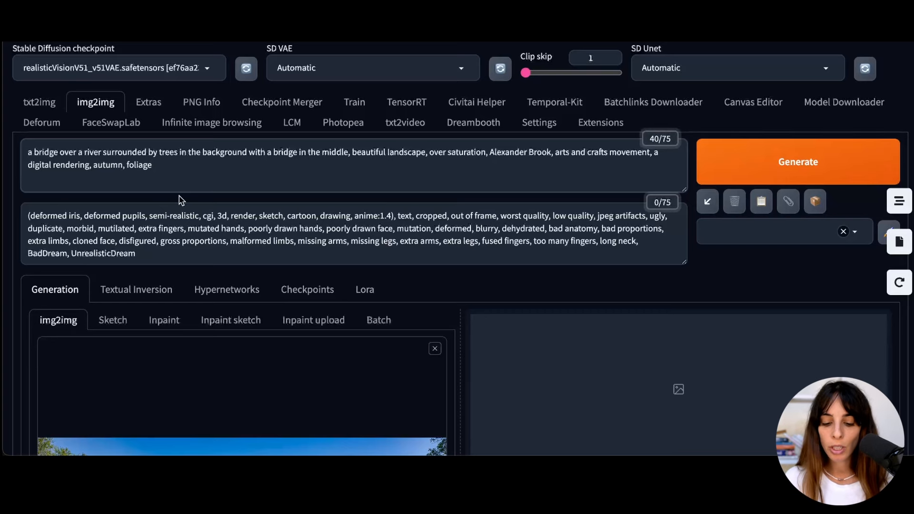
Set the output width and height to the source photo's dimensions, 2200 by 1376.
scroll(183, 201, down, 3)
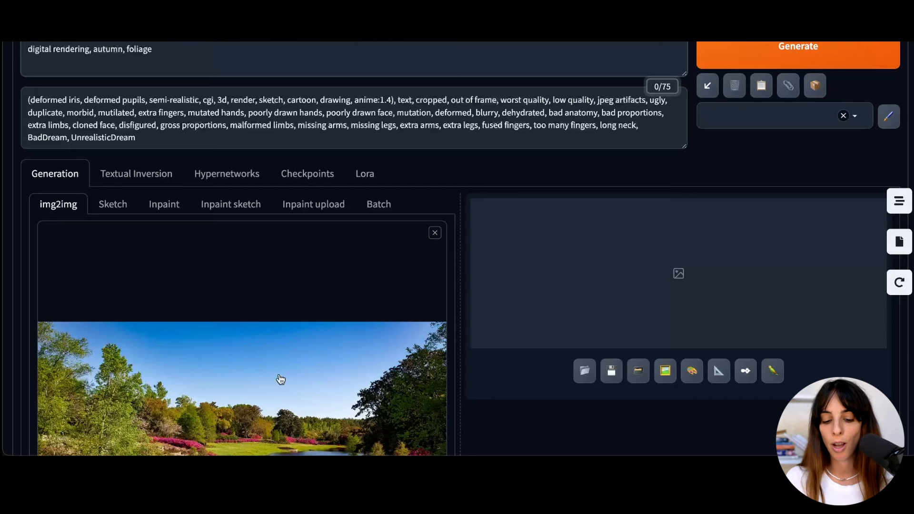
scroll(280, 379, down, 3)
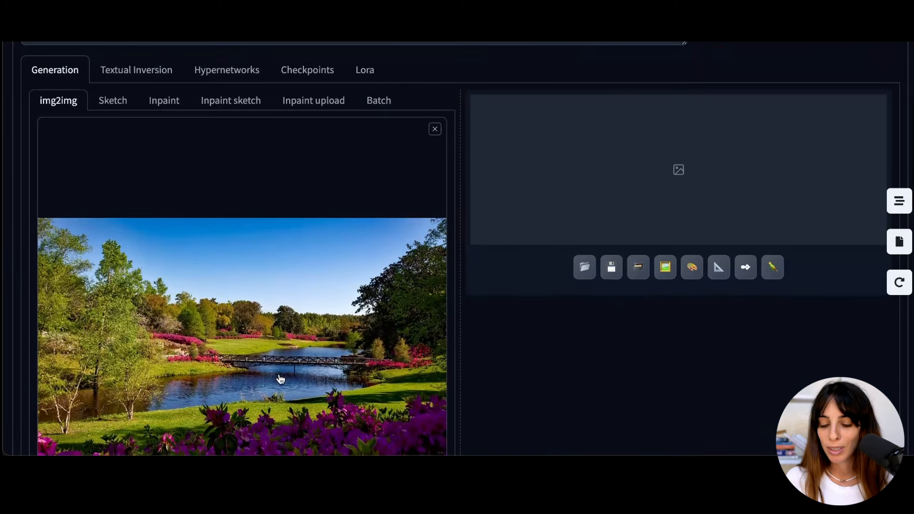
scroll(281, 379, up, 6)
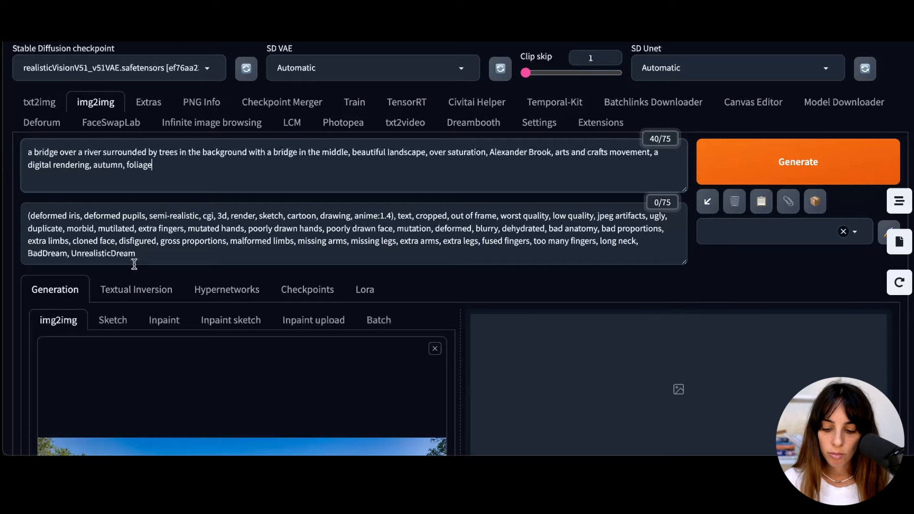
scroll(135, 264, down, 3)
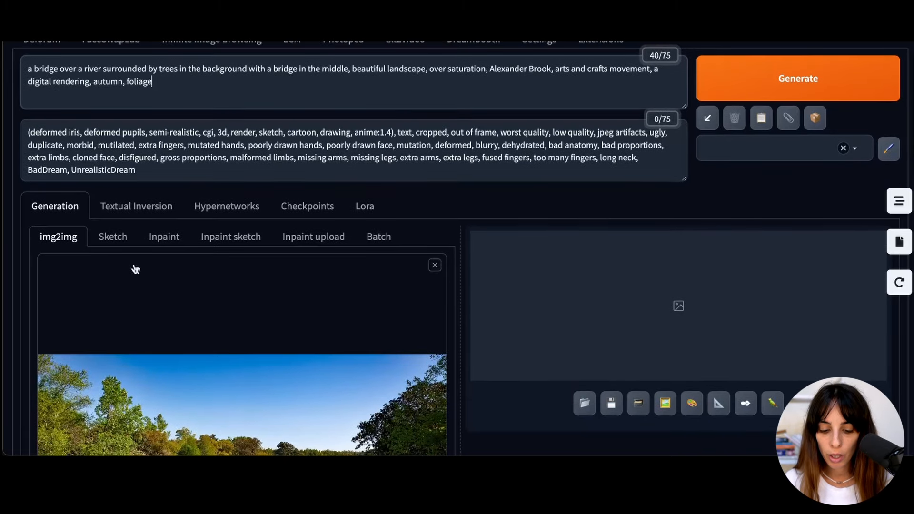
scroll(134, 269, down, 6)
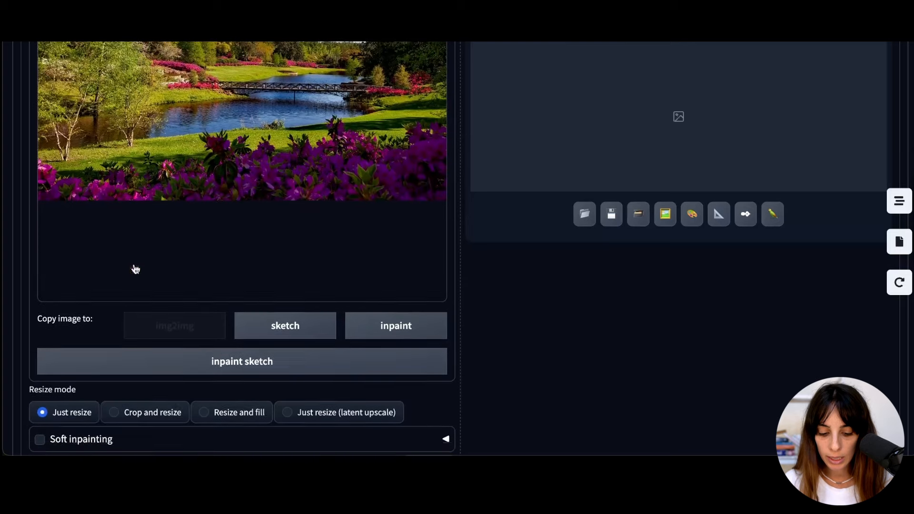
scroll(136, 270, down, 5)
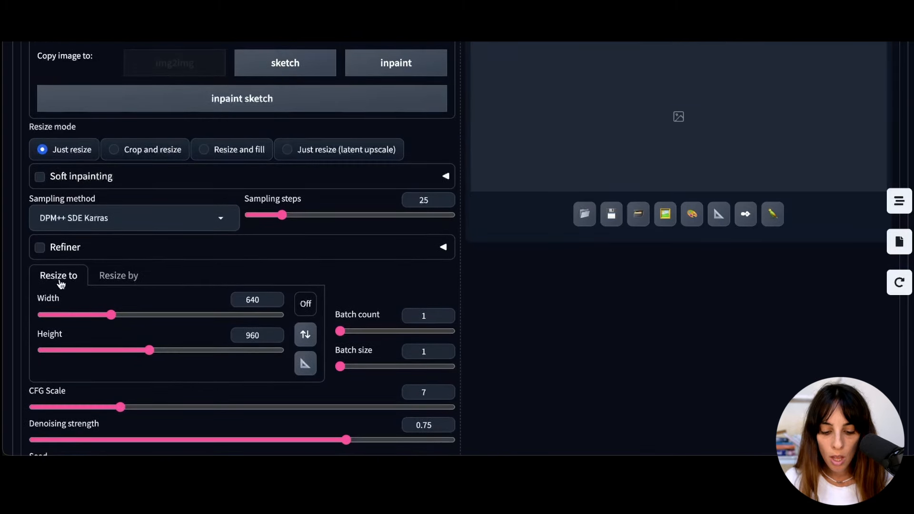
click(305, 364)
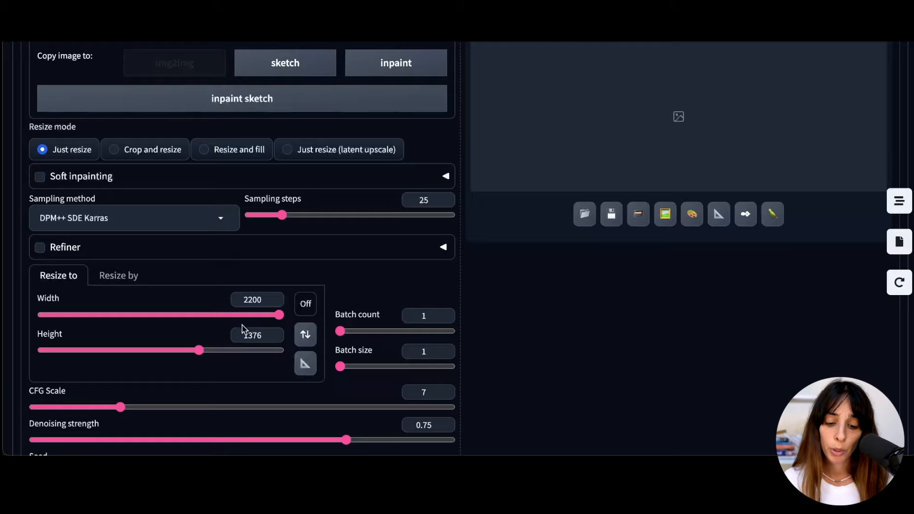
Switch the resizing to scale-based and set the scale to 0.5.
click(108, 272)
click(291, 300)
key(BackSpace)
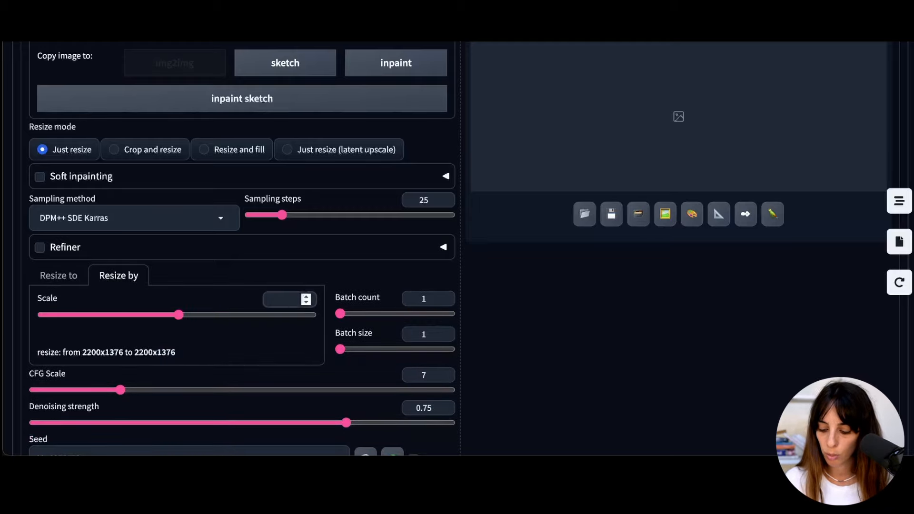
text(0.5)
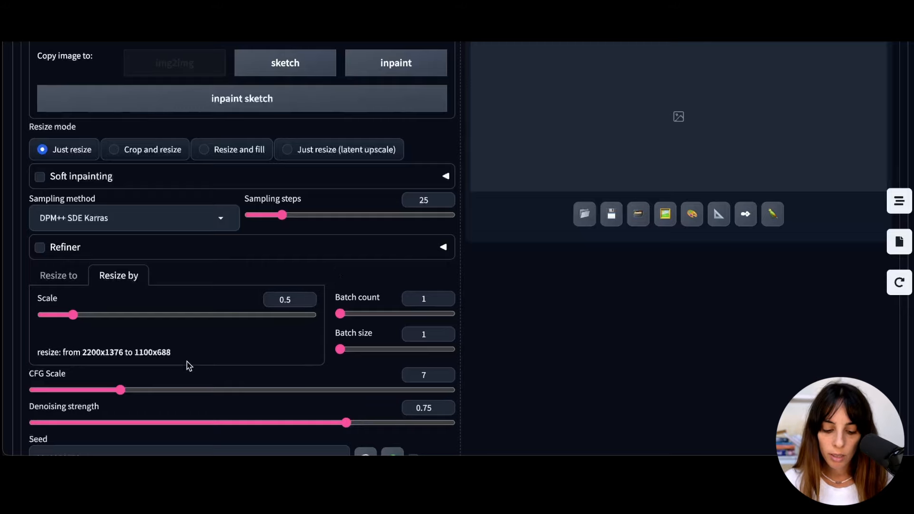
drag(134, 352, 197, 364)
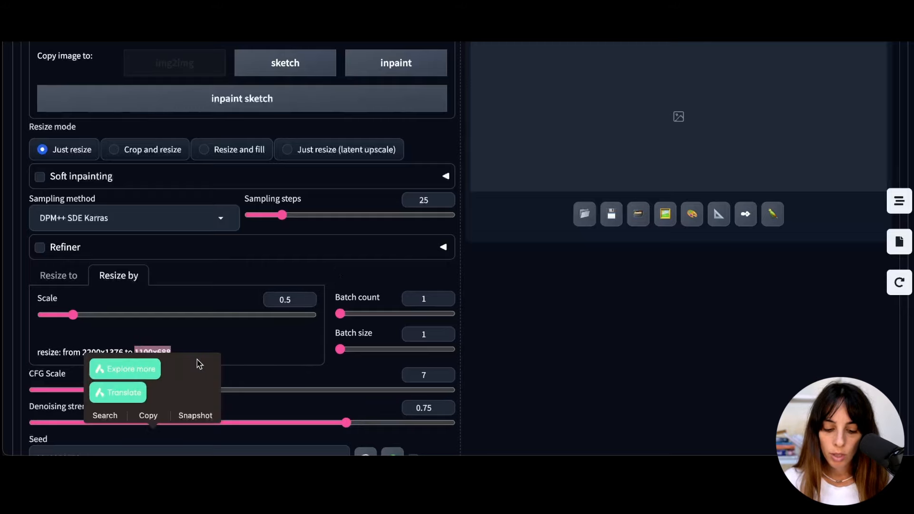
click(182, 350)
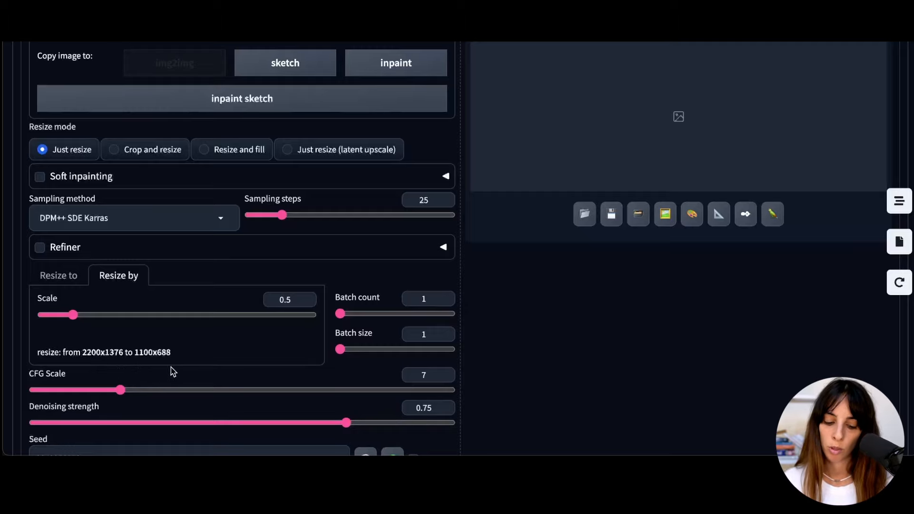
Review the source photo and the remaining generation settings, and expand the ControlNet v1.1.440 section.
scroll(175, 370, up, 10)
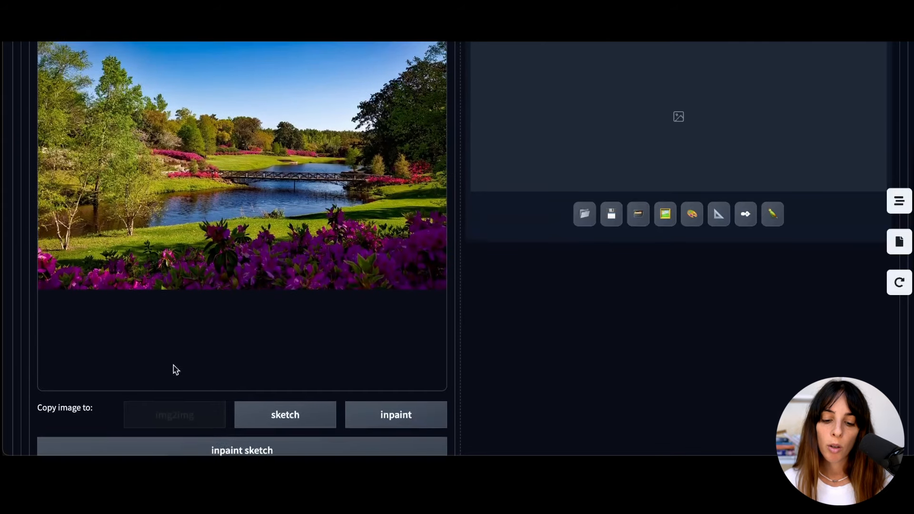
scroll(175, 370, up, 1)
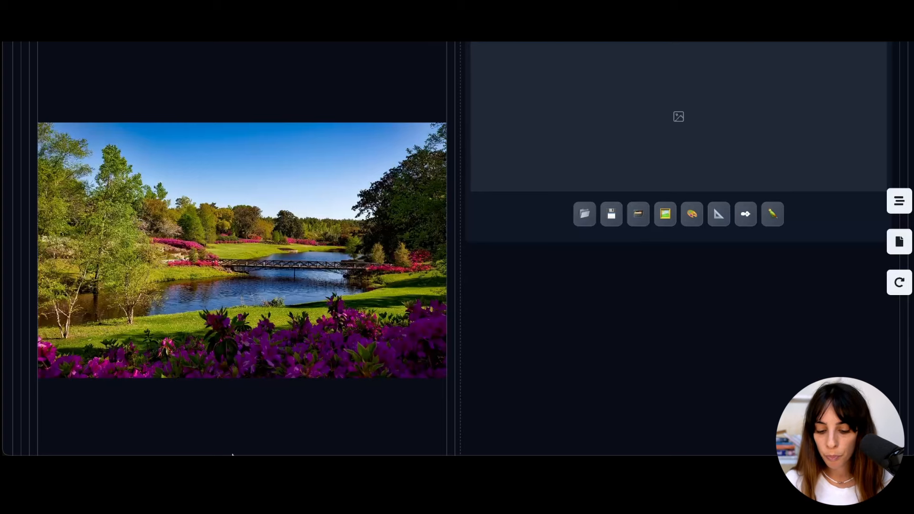
scroll(139, 333, down, 12)
scroll(142, 335, down, 1)
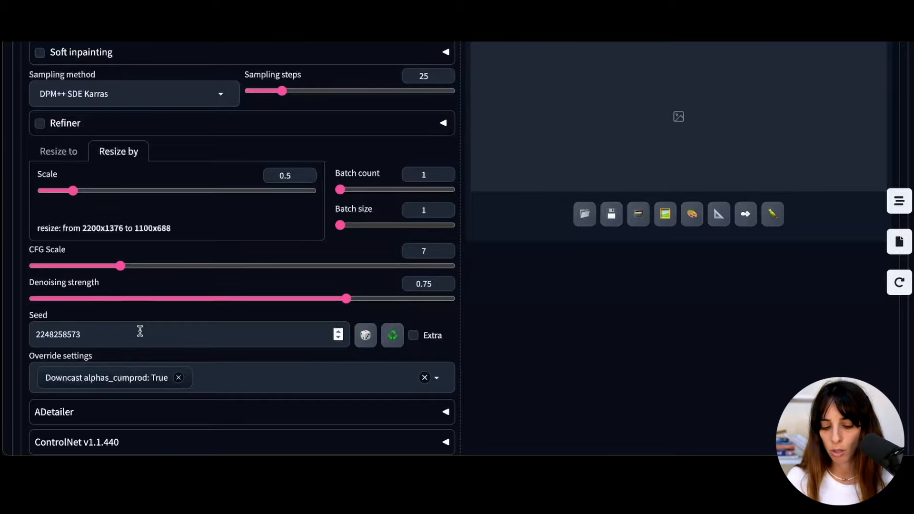
scroll(140, 331, up, 10)
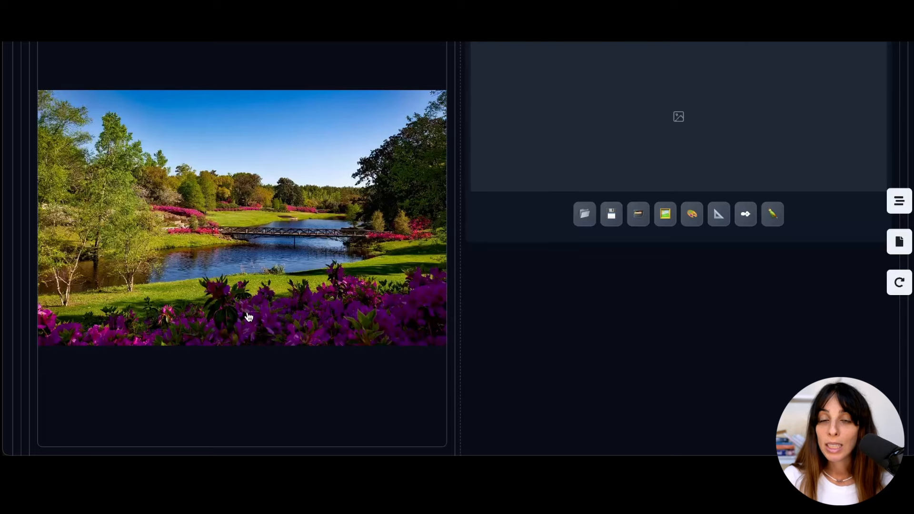
scroll(249, 317, down, 12)
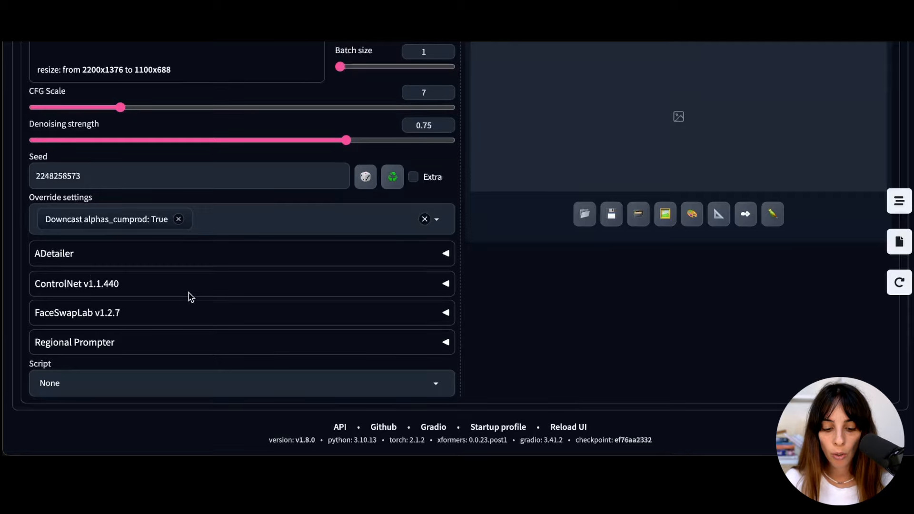
click(74, 284)
scroll(88, 316, down, 2)
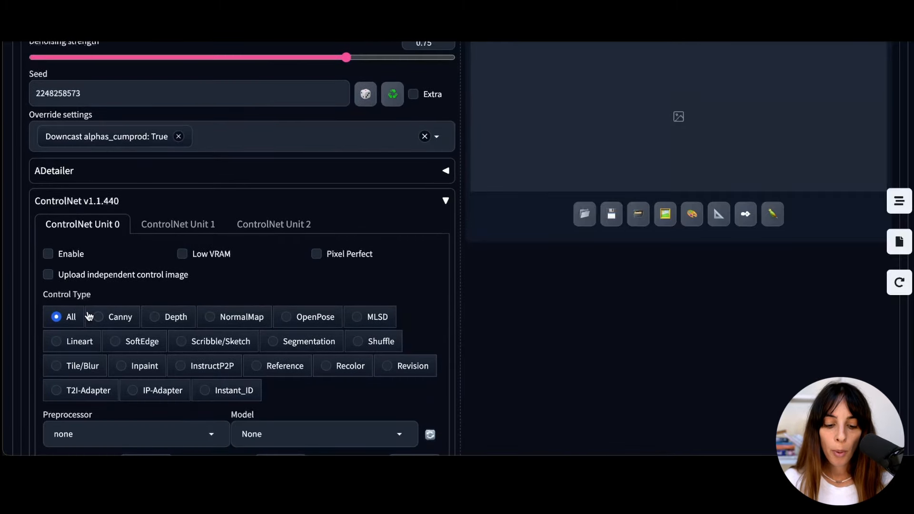
Enable ControlNet Unit 0 with the Canny control type, Low VRAM and Pixel Perfect.
click(47, 256)
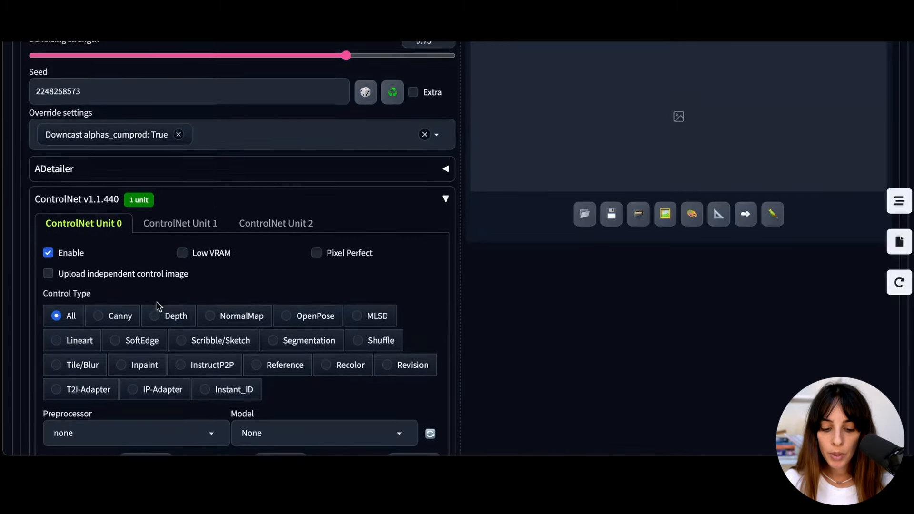
scroll(157, 306, down, 2)
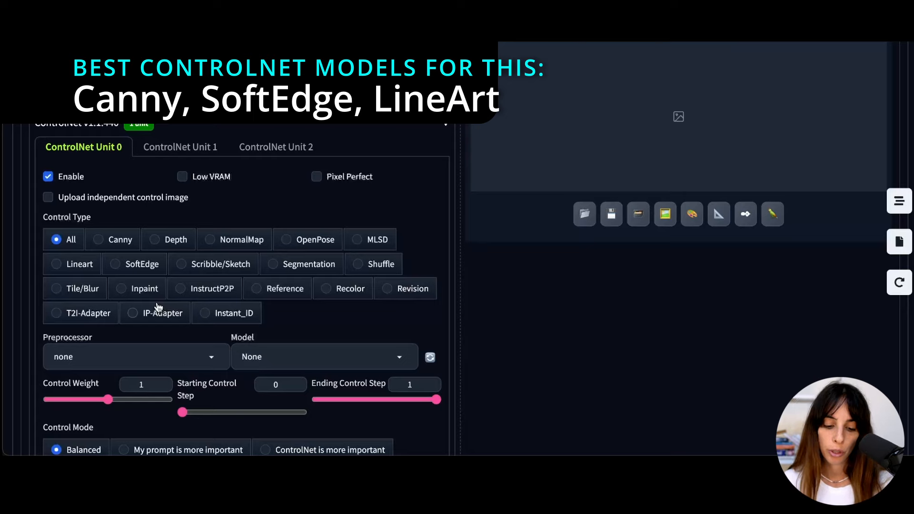
click(126, 245)
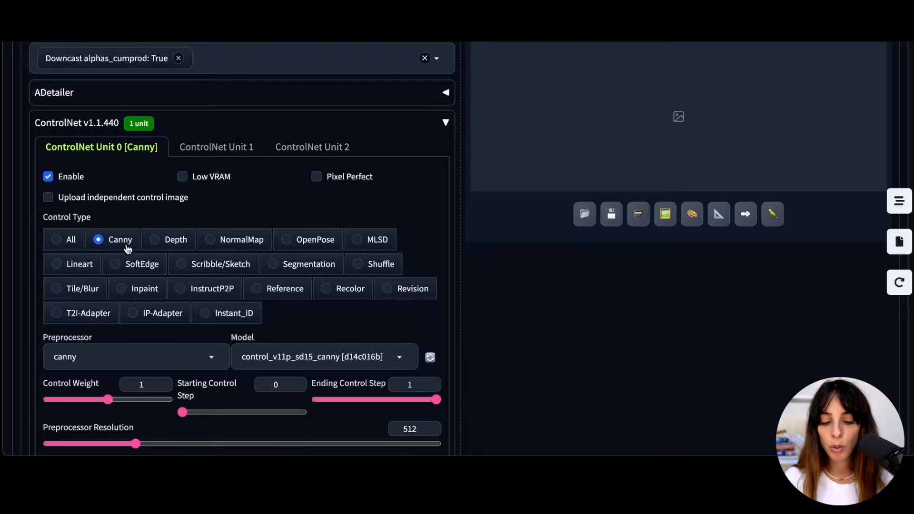
click(183, 176)
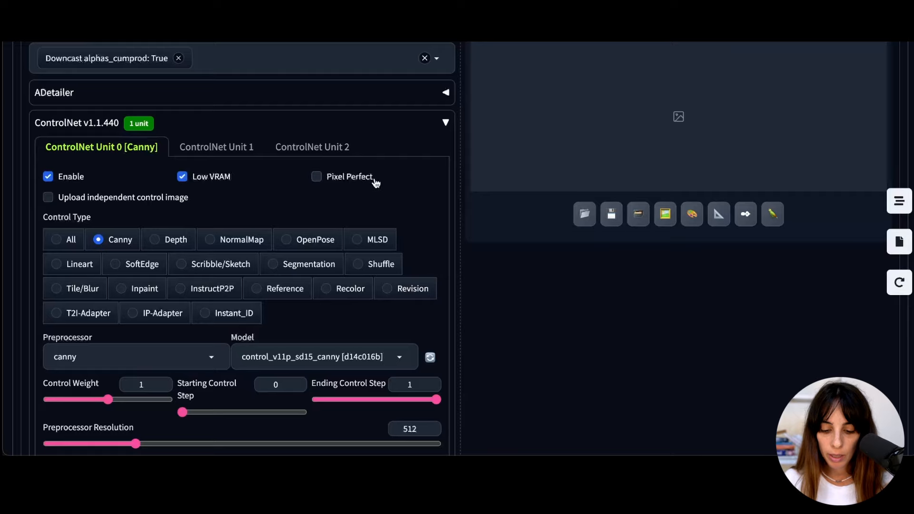
click(352, 177)
scroll(258, 191, down, 1)
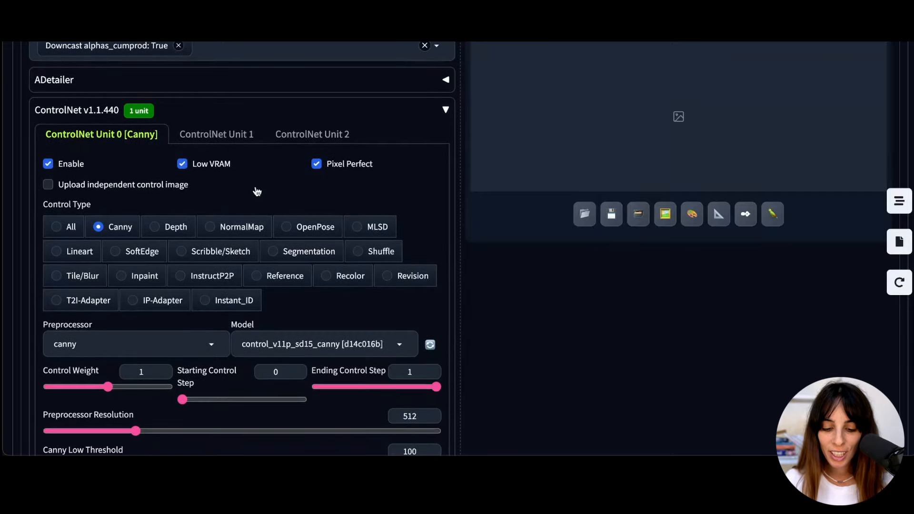
scroll(258, 191, down, 4)
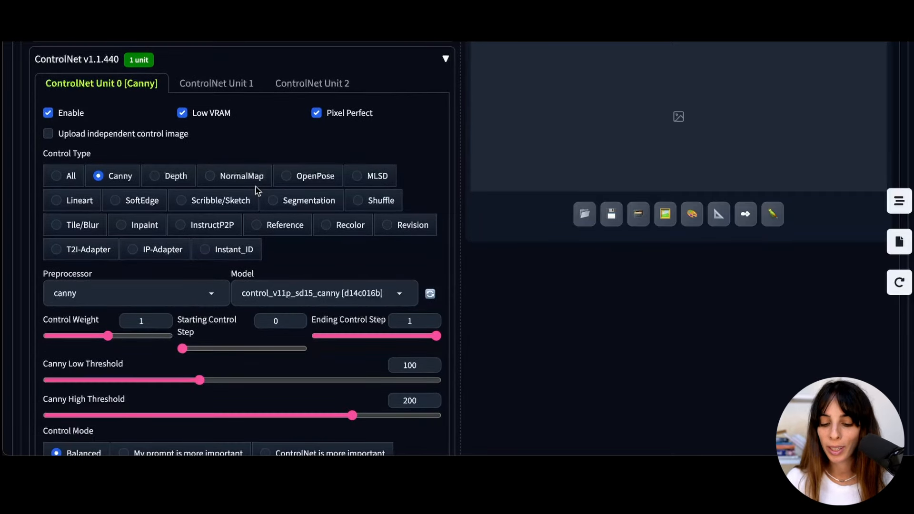
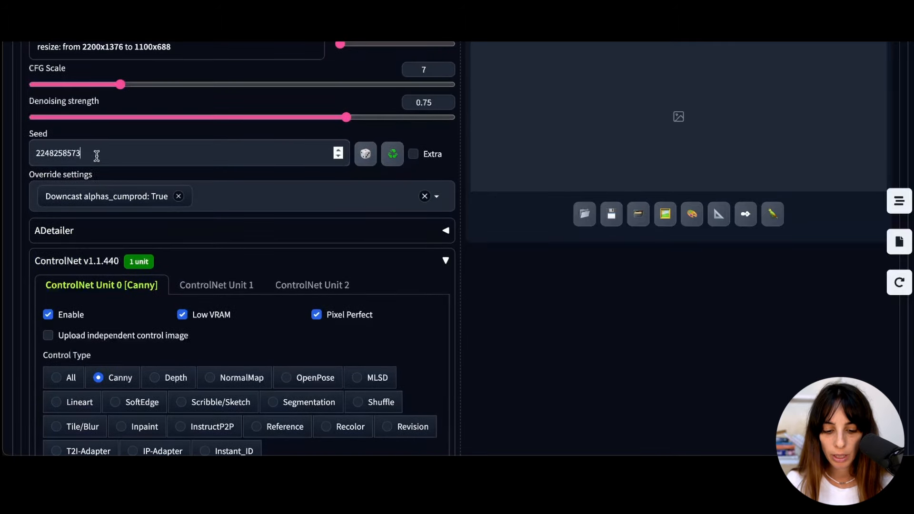
Set the seed to 600357337 and generate the image.
drag(96, 153, 8, 157)
text(600357334)
scroll(84, 152, up, 4)
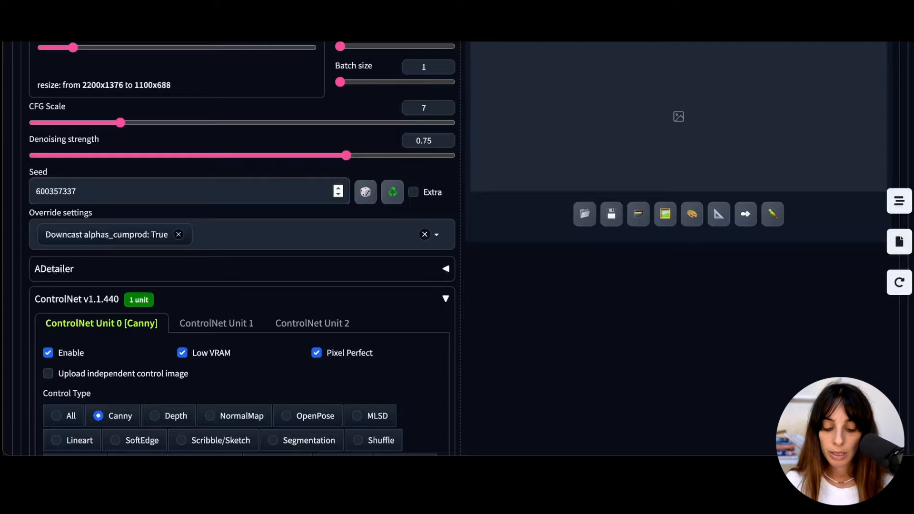
scroll(347, 107, up, 3)
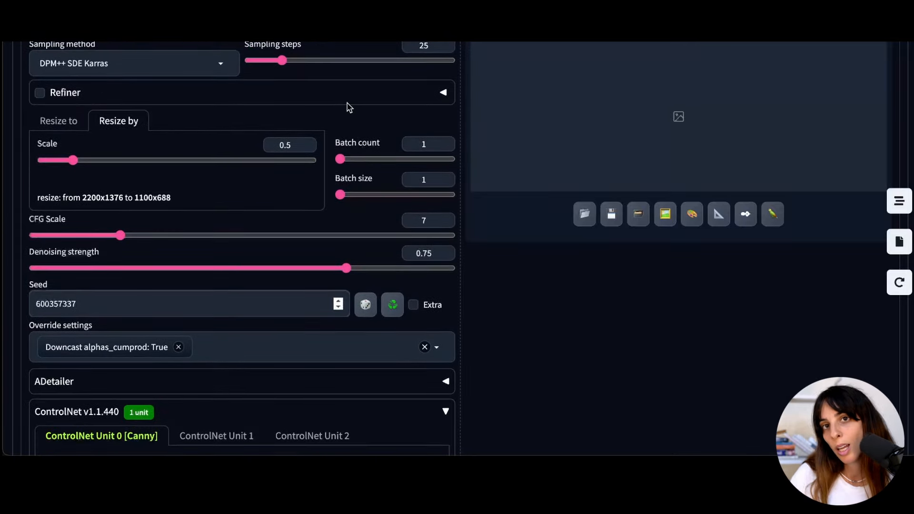
scroll(346, 108, up, 10)
click(790, 171)
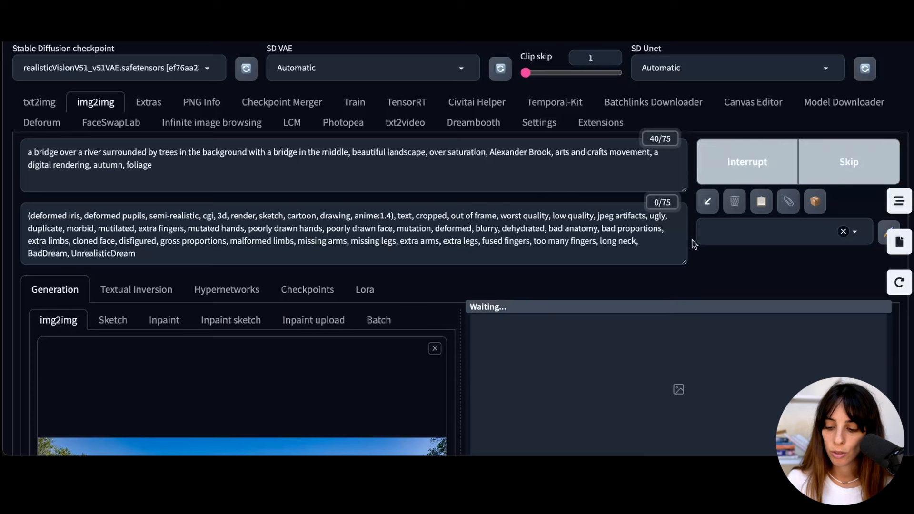
Inspect the generated autumn image and its Canny edge map at full size.
scroll(693, 245, down, 1)
scroll(693, 245, down, 3)
click(631, 313)
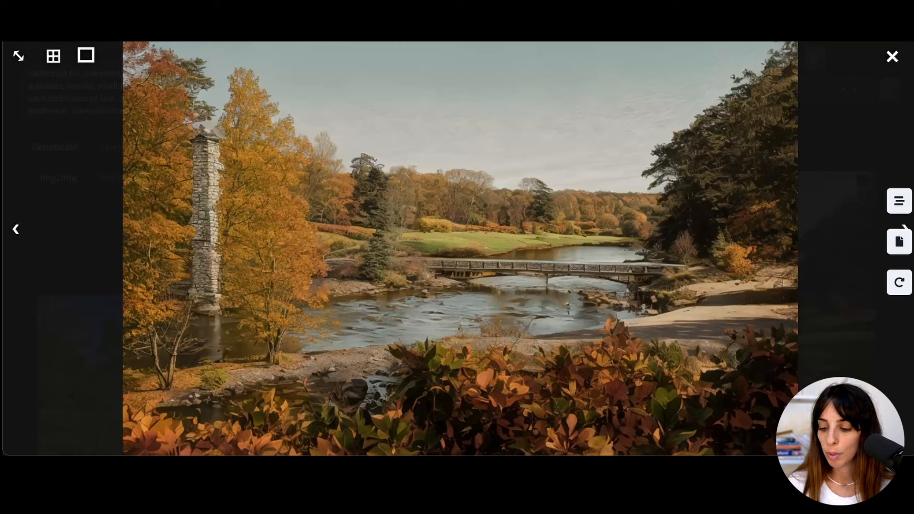
click(892, 56)
scroll(690, 314, down, 1)
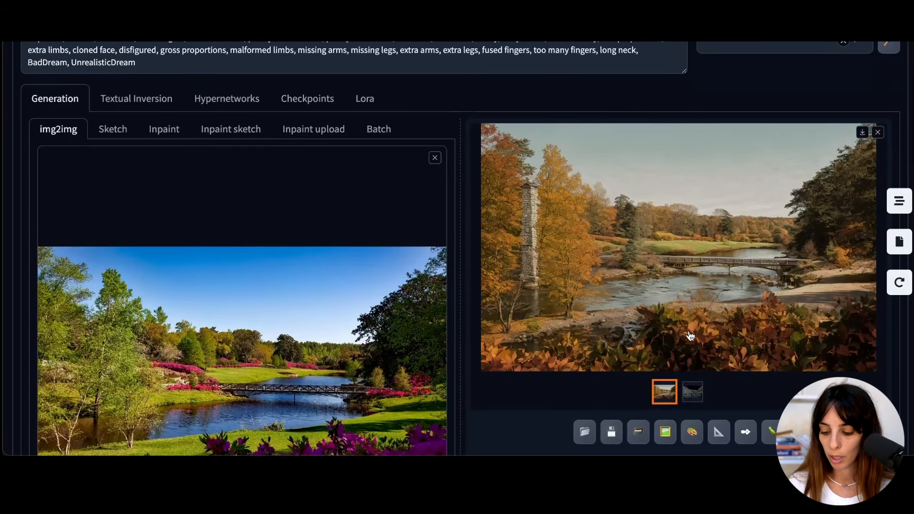
click(692, 391)
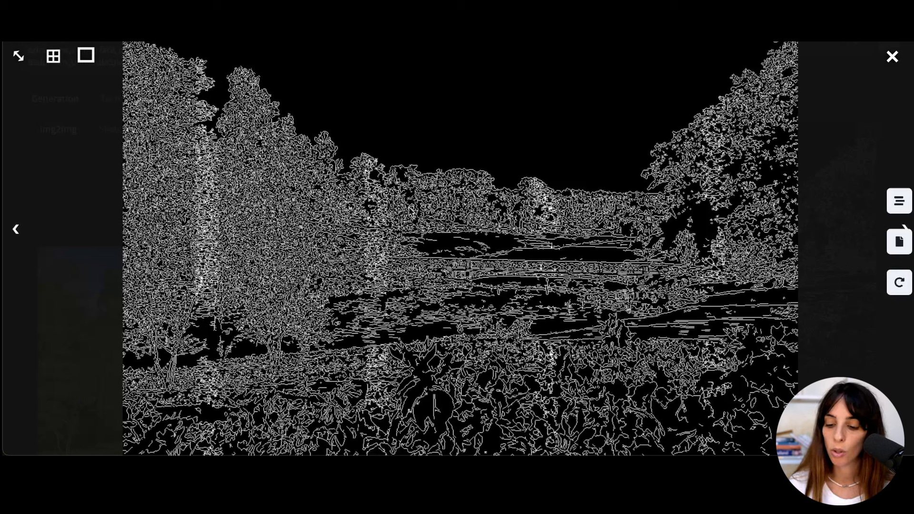
click(893, 66)
Change the control type of ControlNet Unit 0 from Canny to SoftEdge.
scroll(573, 263, down, 12)
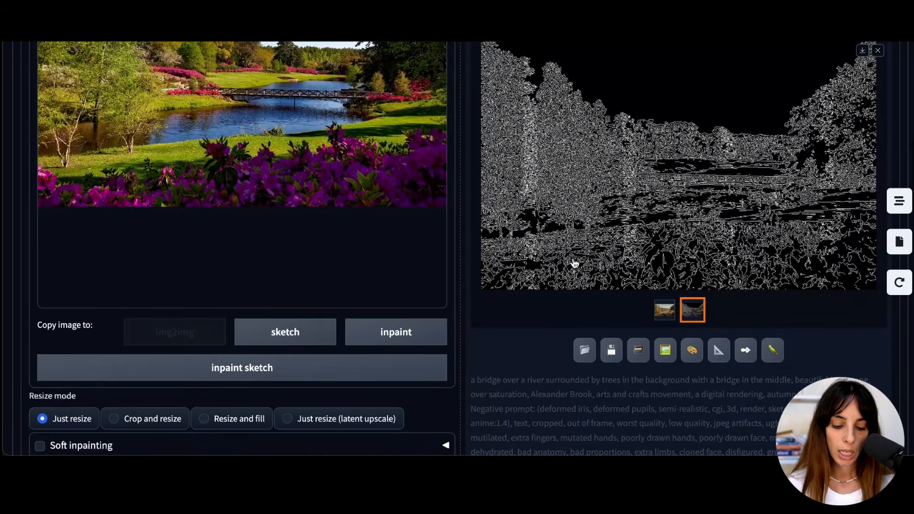
scroll(245, 371, down, 4)
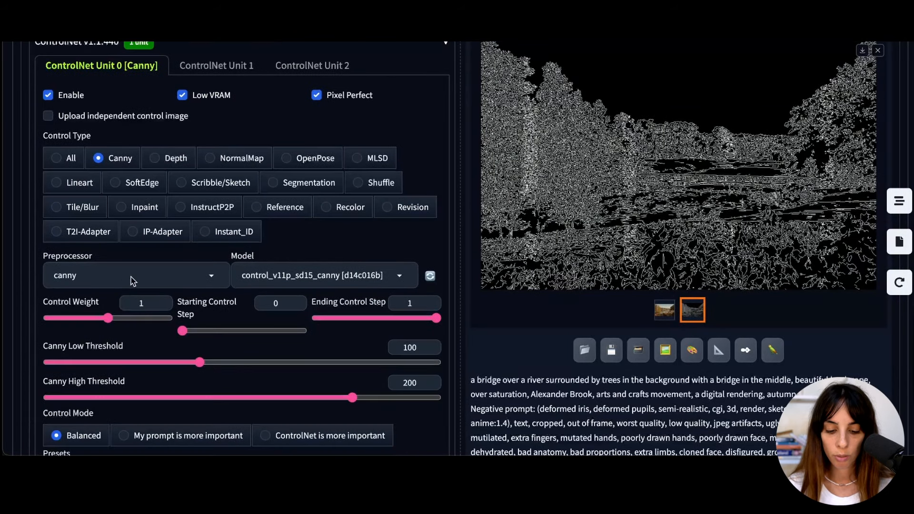
click(114, 183)
scroll(351, 162, up, 5)
scroll(351, 162, up, 6)
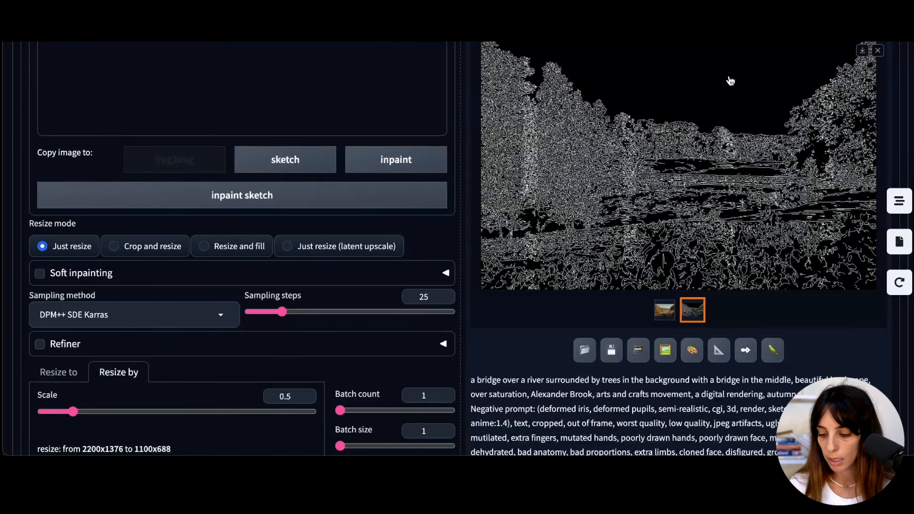
Reopen the generated autumn image from the result gallery and compare it with the source photo.
click(878, 50)
scroll(828, 95, up, 6)
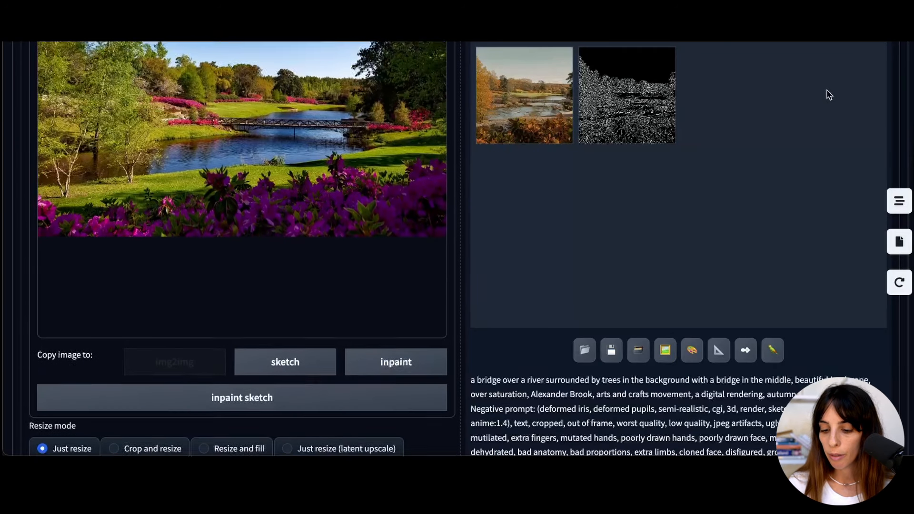
click(506, 136)
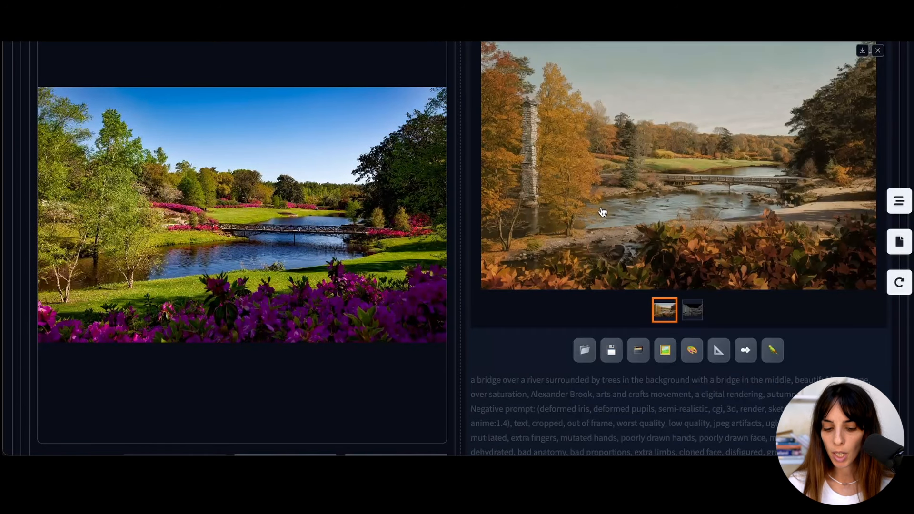
scroll(536, 190, up, 1)
scroll(344, 232, down, 2)
scroll(344, 233, down, 1)
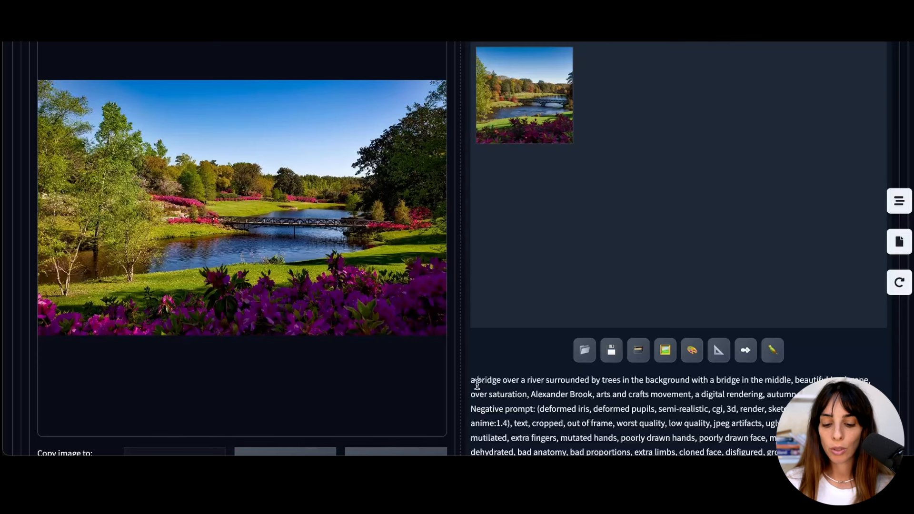
Lower the control weight of the SoftEdge ControlNet unit to 0.2.
scroll(477, 384, down, 11)
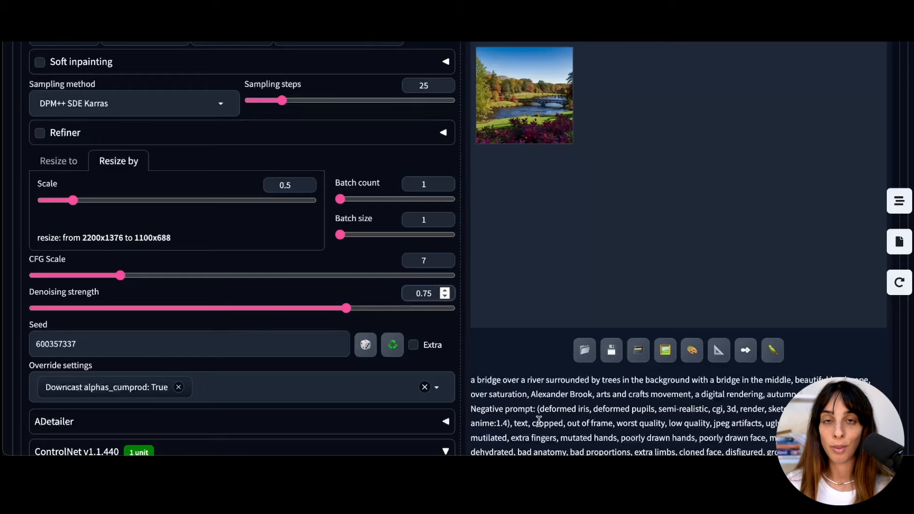
scroll(539, 420, down, 1)
scroll(539, 420, down, 3)
scroll(358, 448, down, 4)
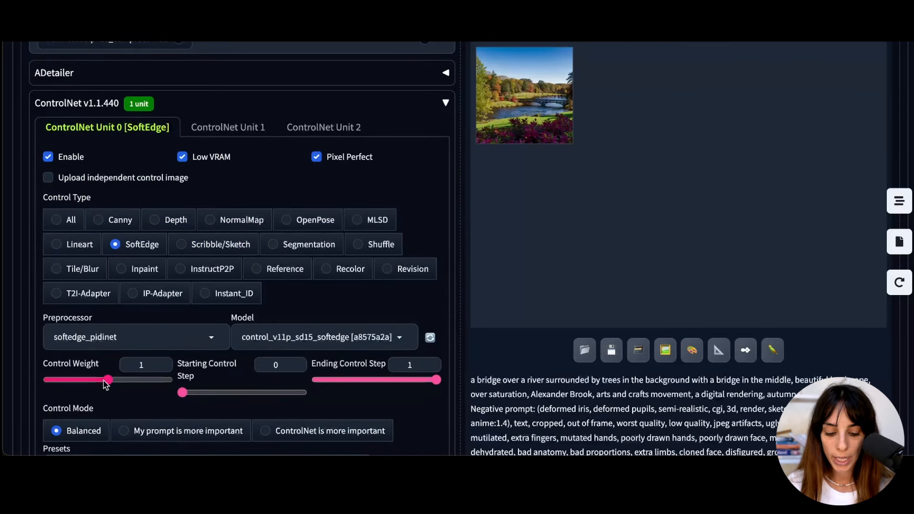
drag(108, 380, 60, 381)
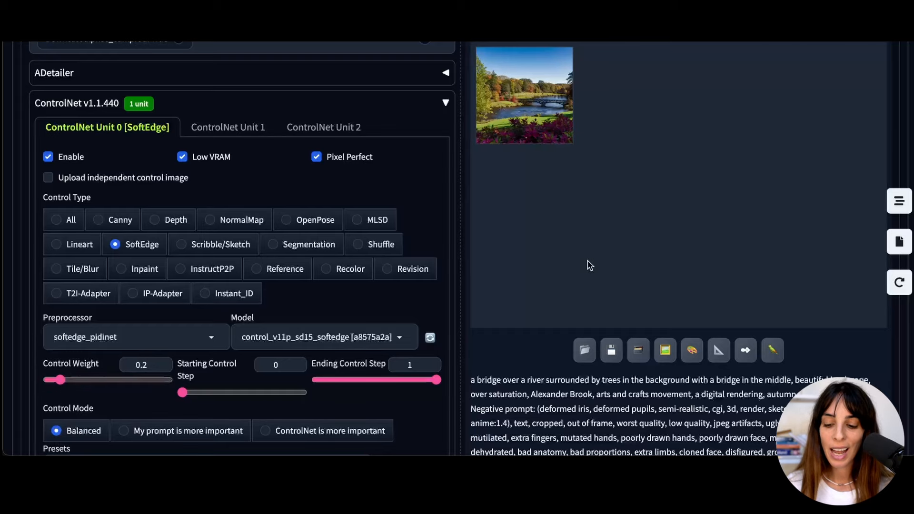
Generate a new image with the reduced control weight and compare it with the source photo.
scroll(589, 265, up, 5)
scroll(590, 266, up, 10)
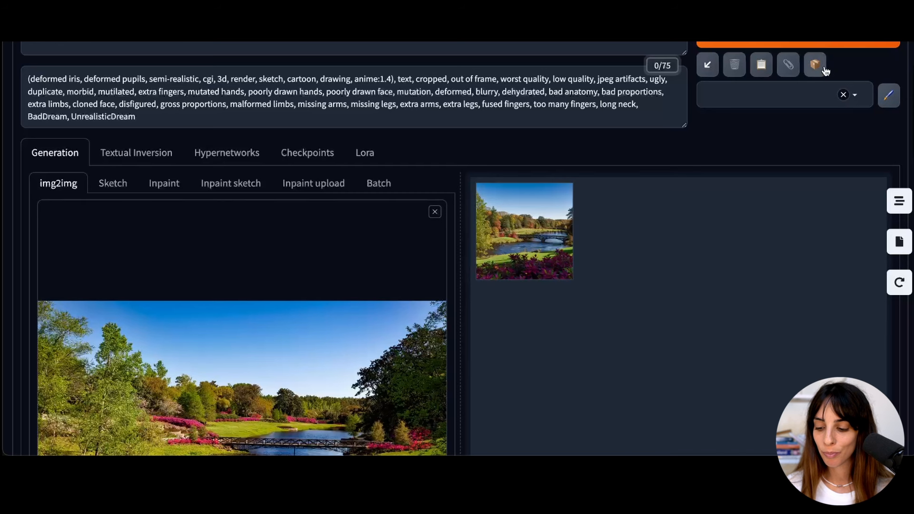
scroll(814, 69, up, 1)
click(812, 88)
scroll(604, 147, down, 5)
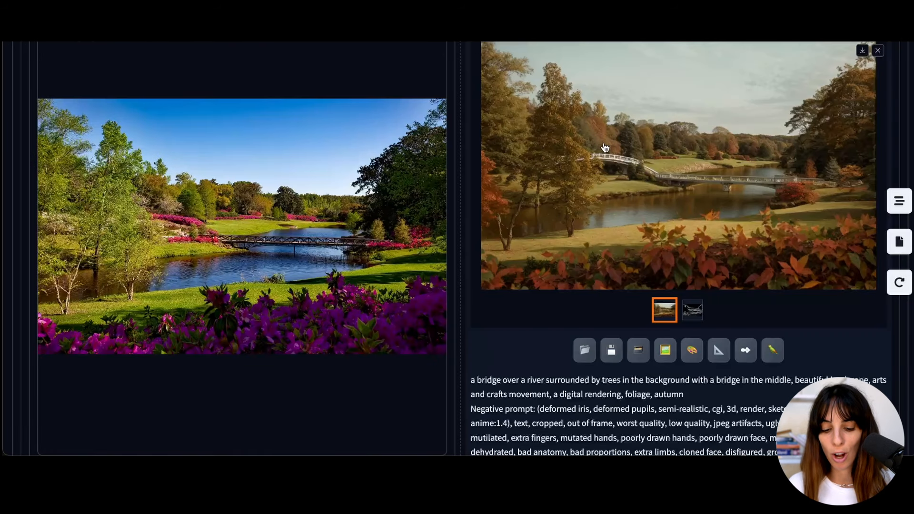
scroll(764, 198, down, 1)
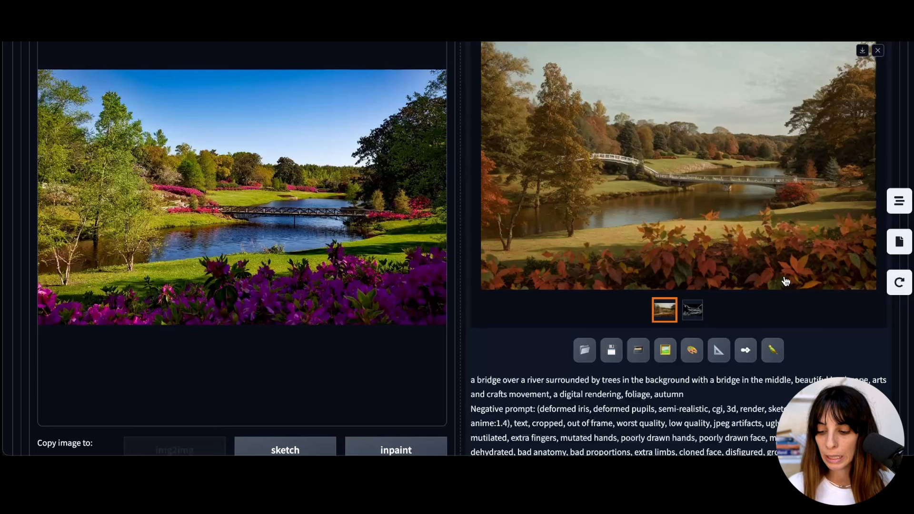
Raise the denoising strength to 1 and check the SoftEdge settings of ControlNet Unit 0.
scroll(714, 305, down, 10)
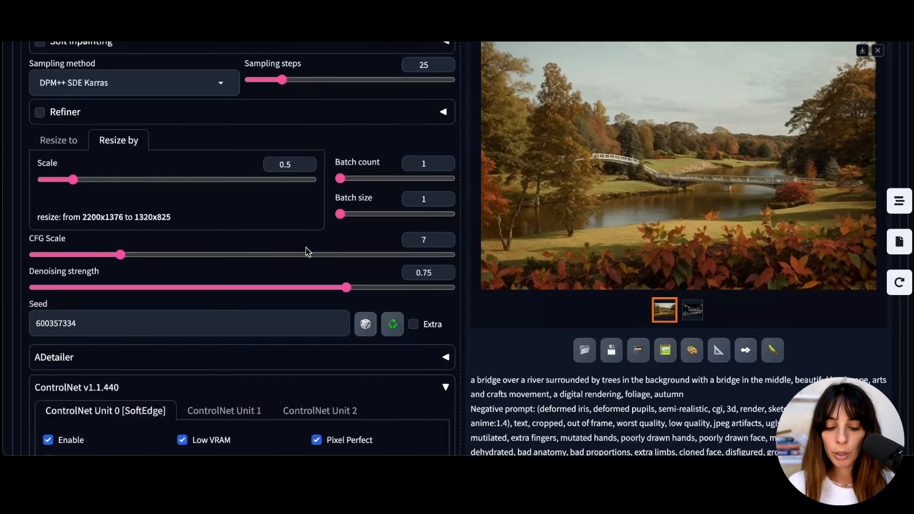
drag(353, 284, 526, 302)
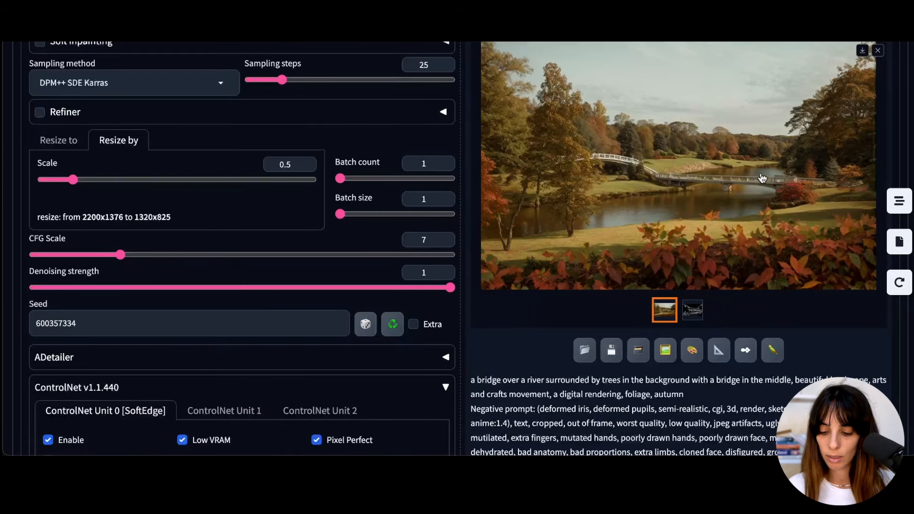
scroll(285, 326, down, 5)
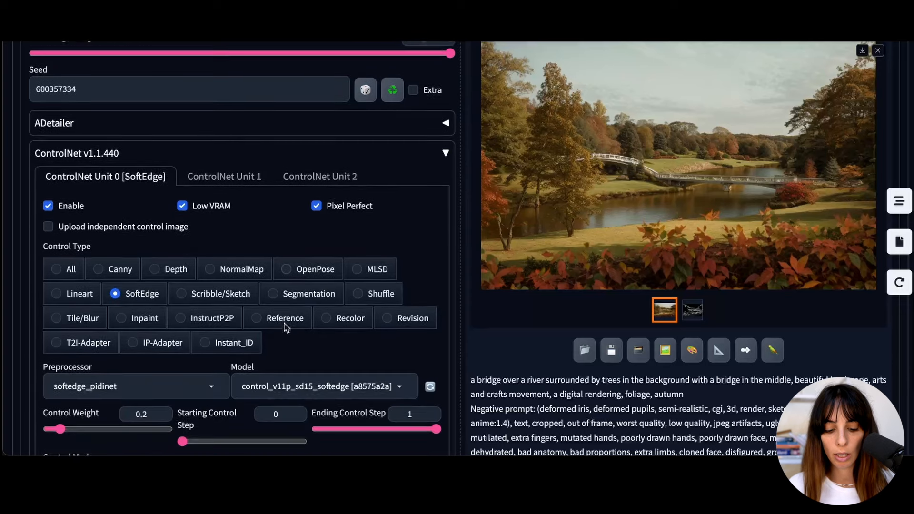
scroll(286, 328, down, 1)
scroll(285, 328, up, 1)
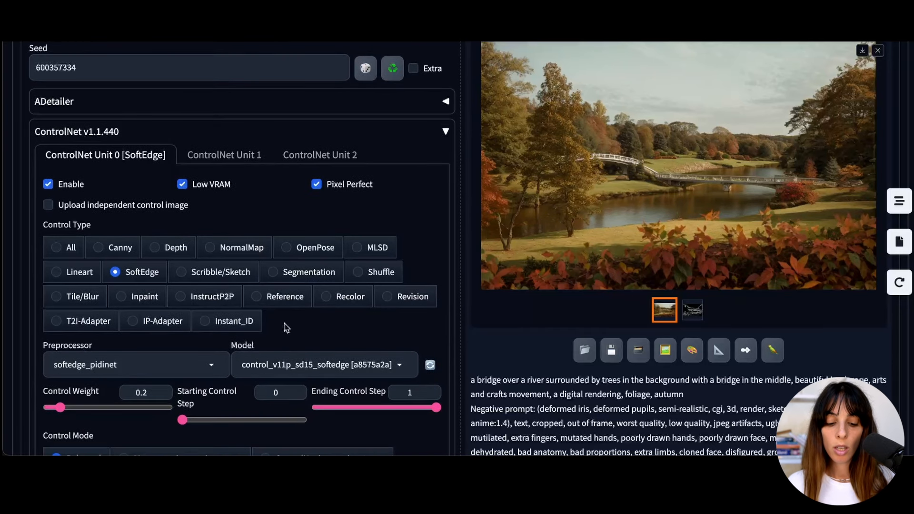
Regenerate the autumn image at full denoising strength with SoftEdge still enabled.
scroll(91, 400, up, 15)
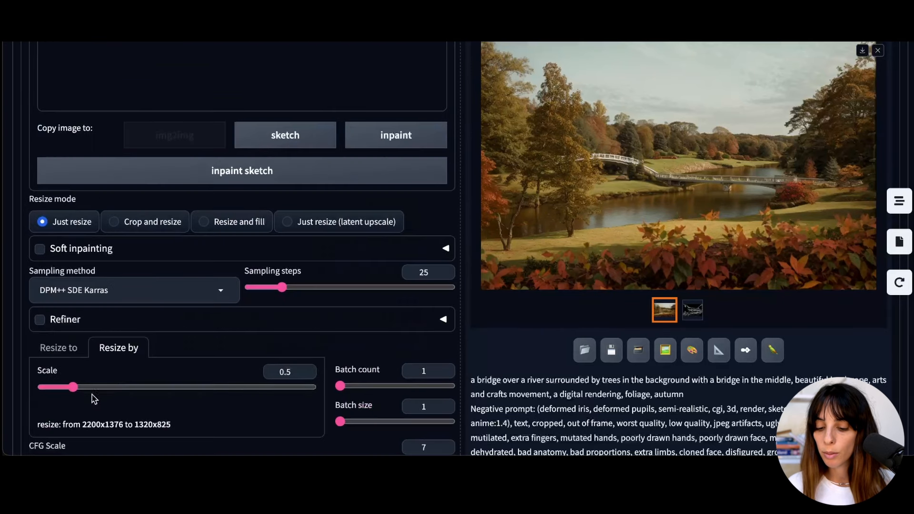
scroll(567, 235, up, 5)
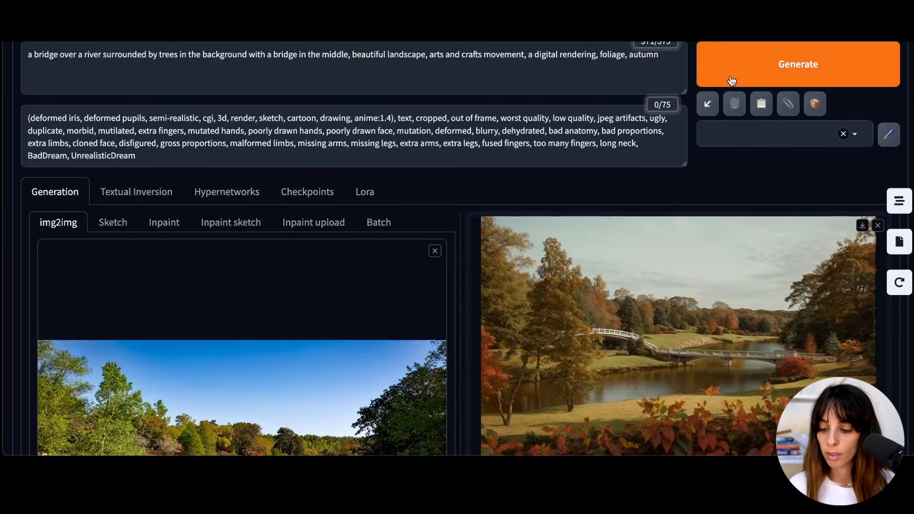
click(740, 63)
scroll(663, 180, down, 3)
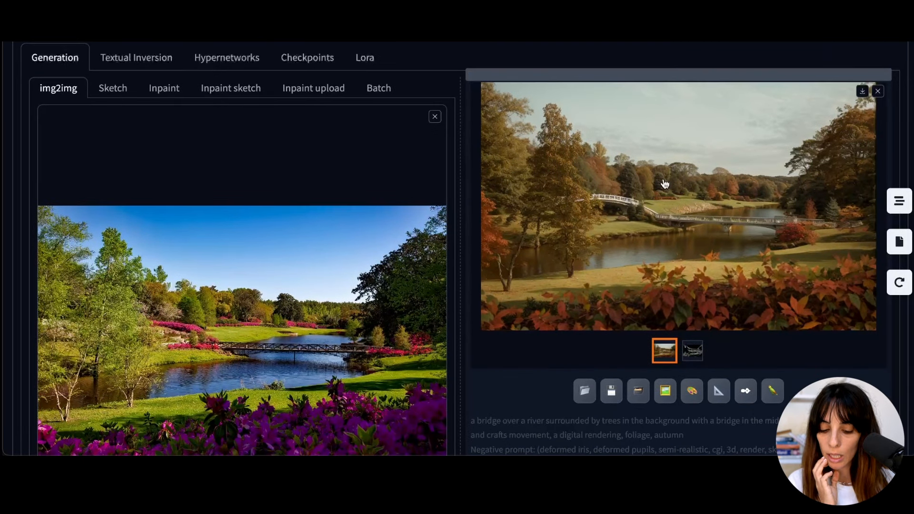
scroll(676, 204, down, 2)
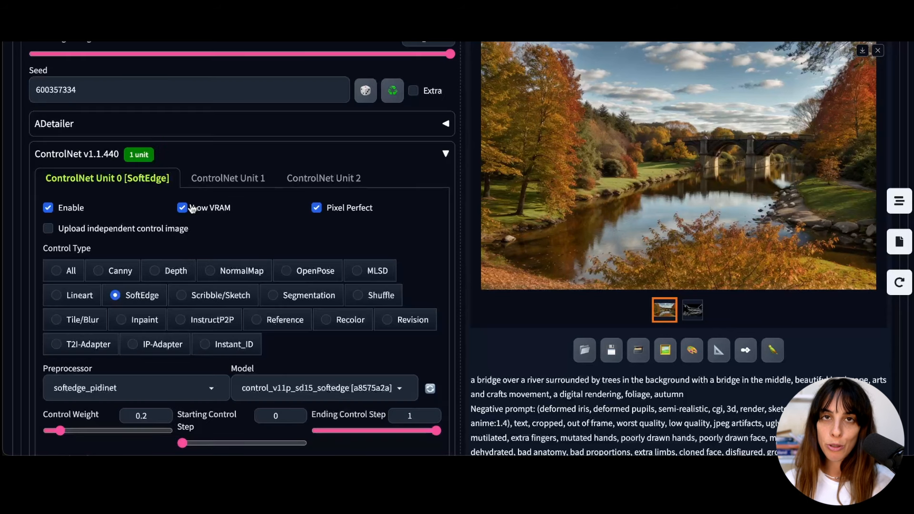
Disable ControlNet Unit 0 and generate the image again without it.
click(73, 209)
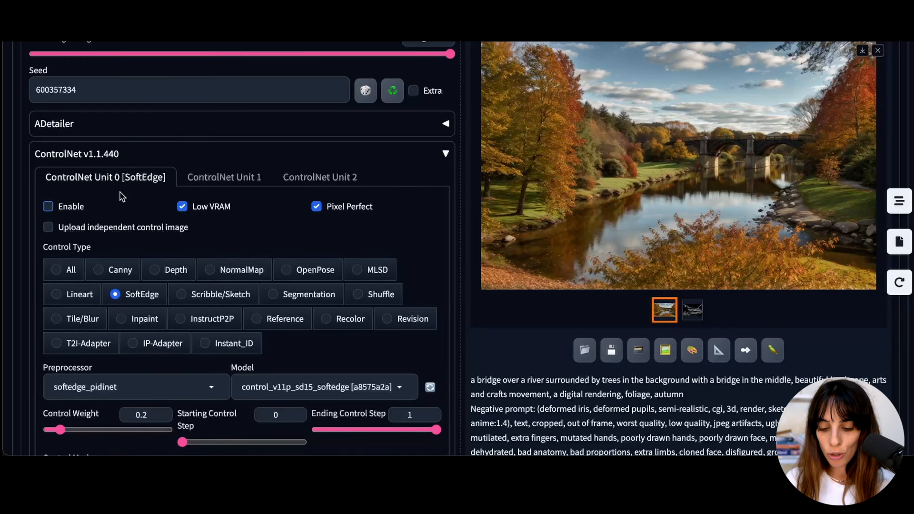
scroll(122, 196, up, 4)
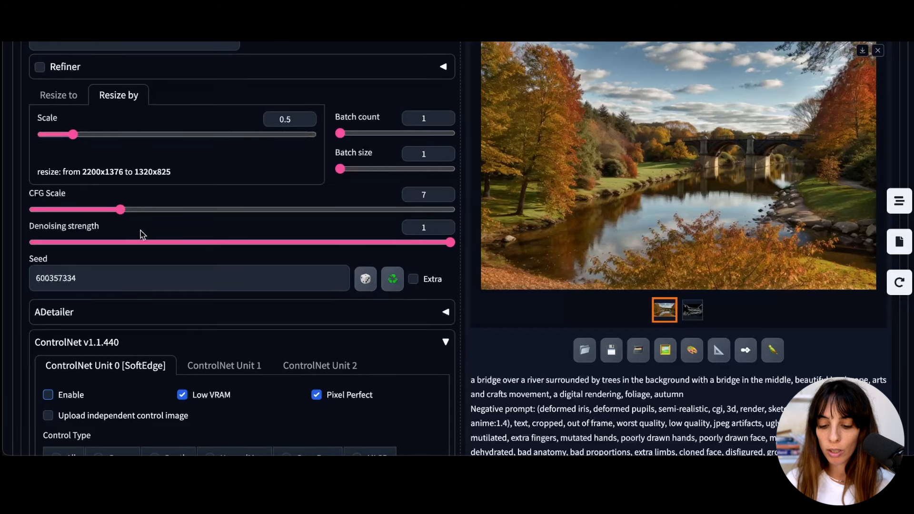
scroll(141, 234, up, 10)
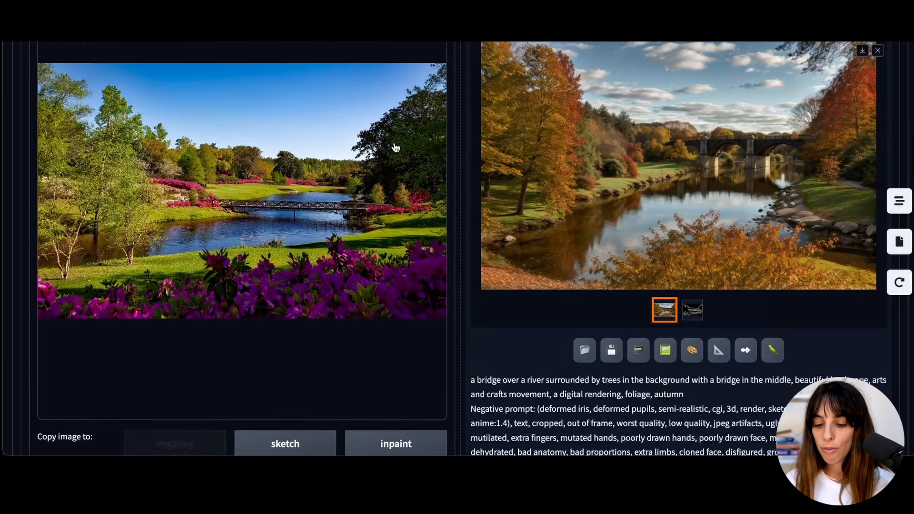
click(831, 66)
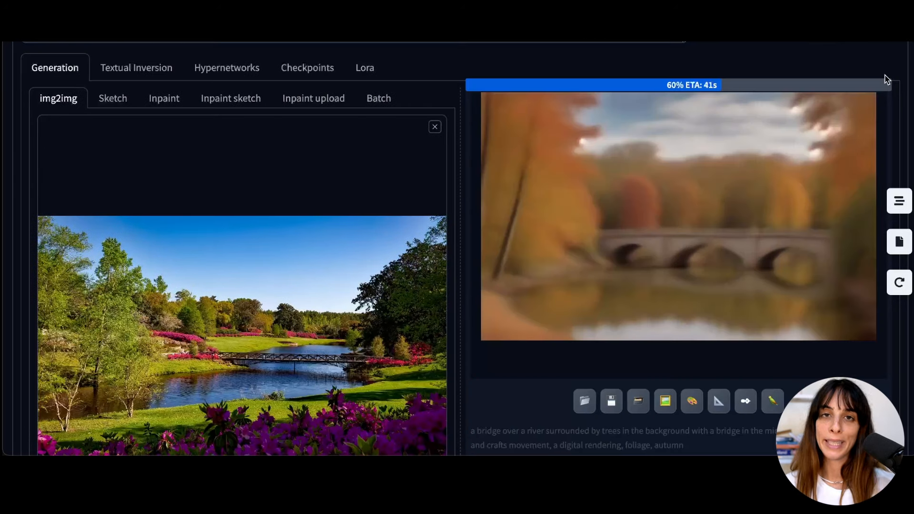